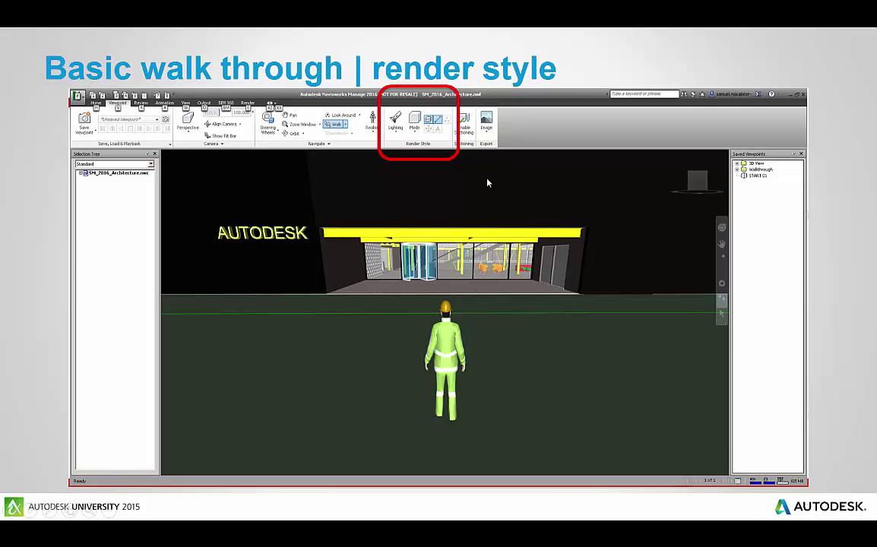
Advance the PowerPoint slideshow one slide, to the 'Basic walk through' title slide
key("Right")
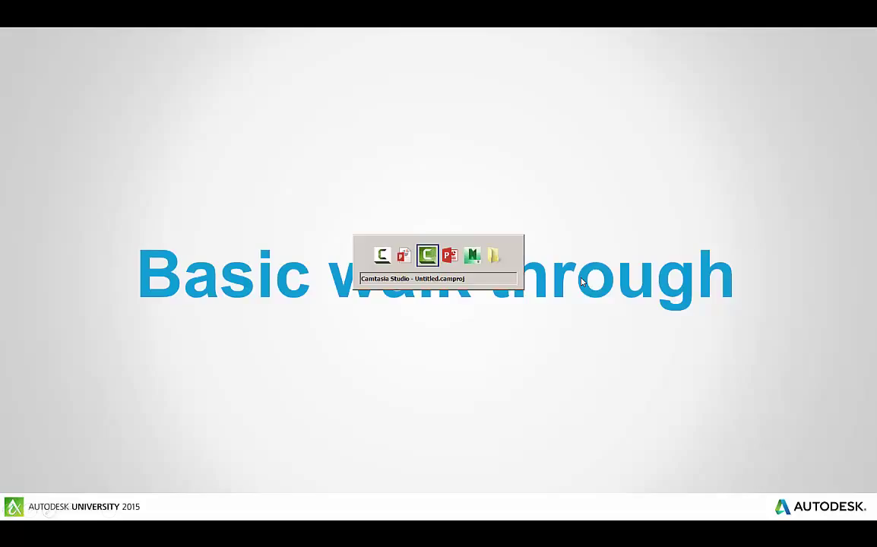
key("alt+Tab")
key("alt+Tab")
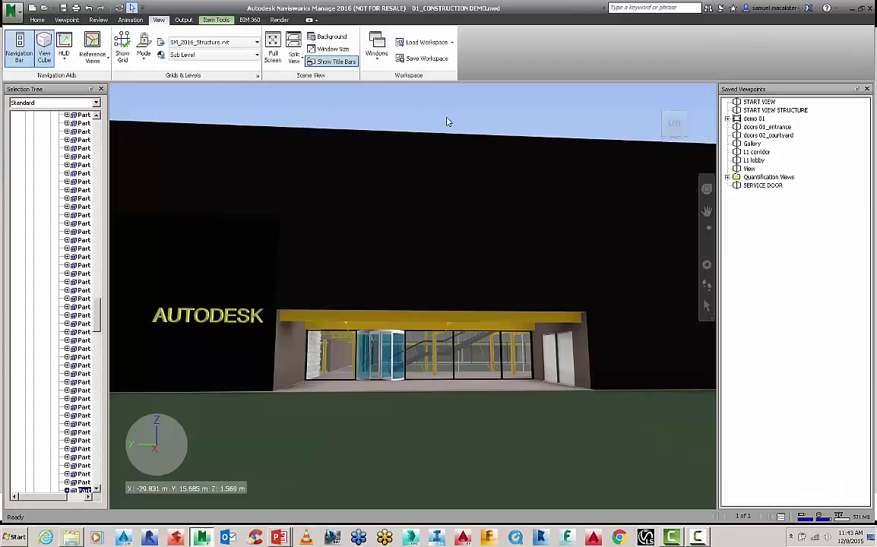
Switch to Navisworks and select the blue element on the building facade of the construction demo model
left_click(446, 122)
scroll(437, 292, "up", 5)
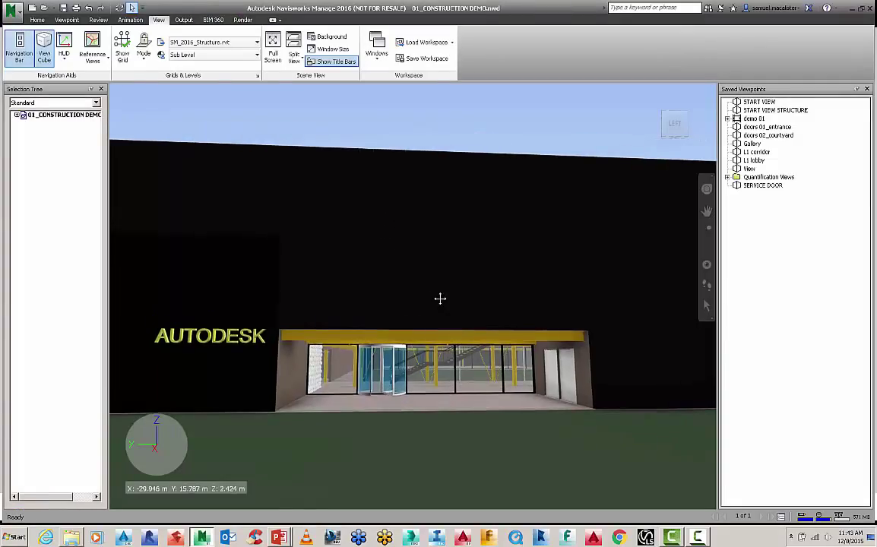
scroll(439, 300, "down", 5)
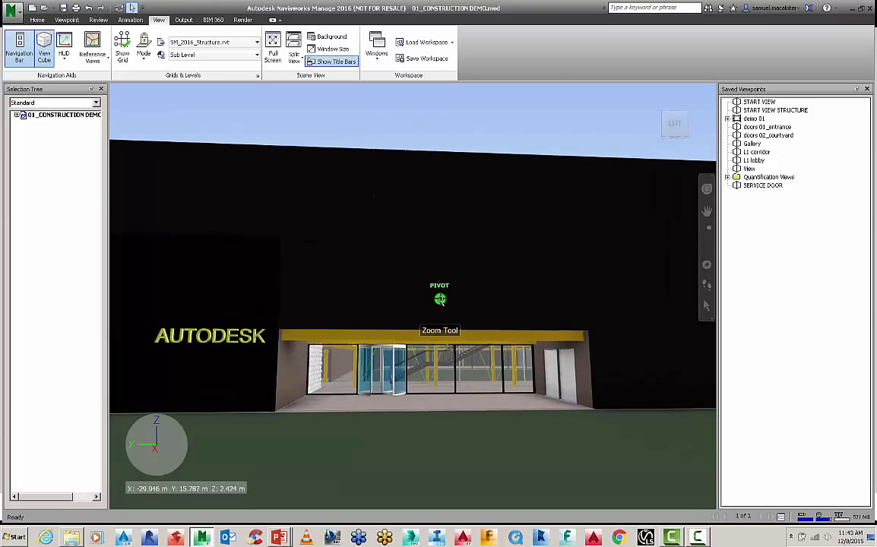
scroll(440, 299, "up", 2)
scroll(441, 298, "down", 2)
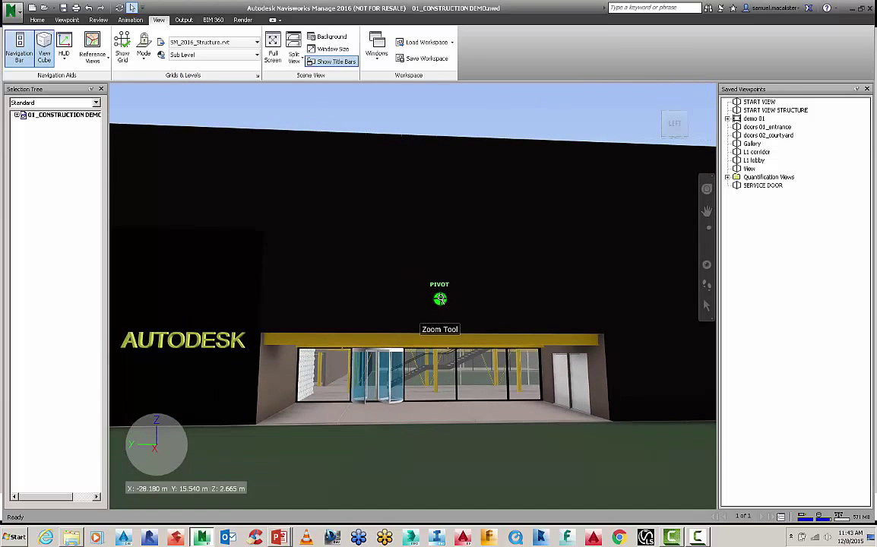
left_click(442, 298)
mouse_move(460, 322)
middle_mouse_down("shift")
mouse_move(430, 339)
mouse_move(395, 339)
mouse_move(499, 353)
mouse_move(448, 345)
mouse_move(487, 325)
mouse_move(457, 333)
middle_mouse_up("shift")
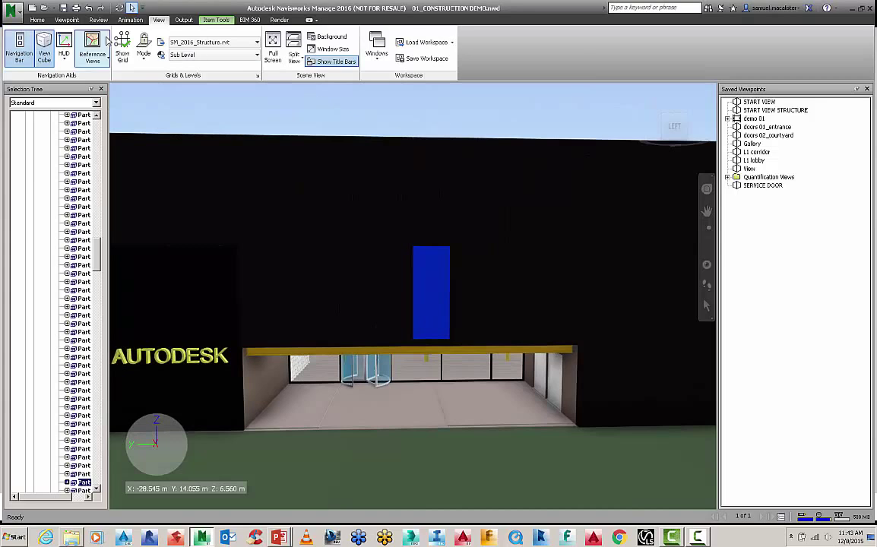
Toggle the camera to orthographic and back to perspective, then widen the field of view from 73.603 to 109.383
left_click(70, 22)
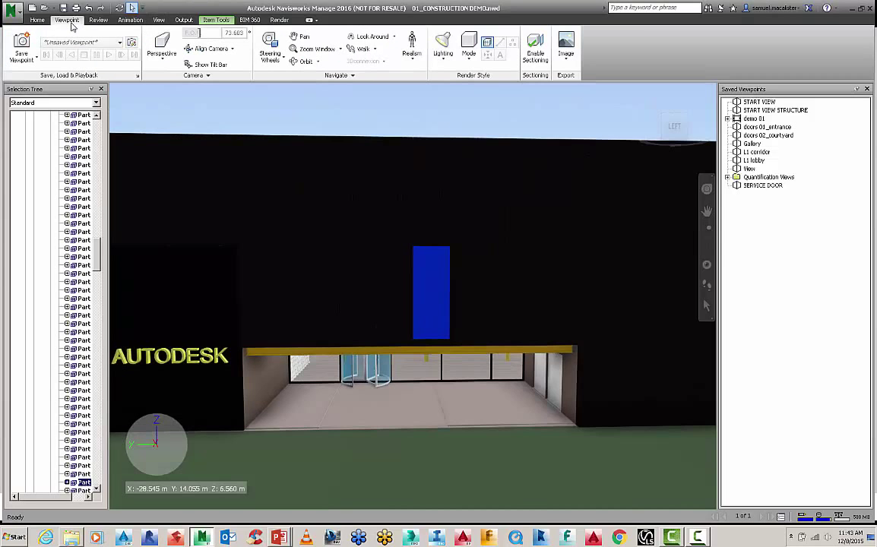
left_click(161, 53)
left_click(173, 99)
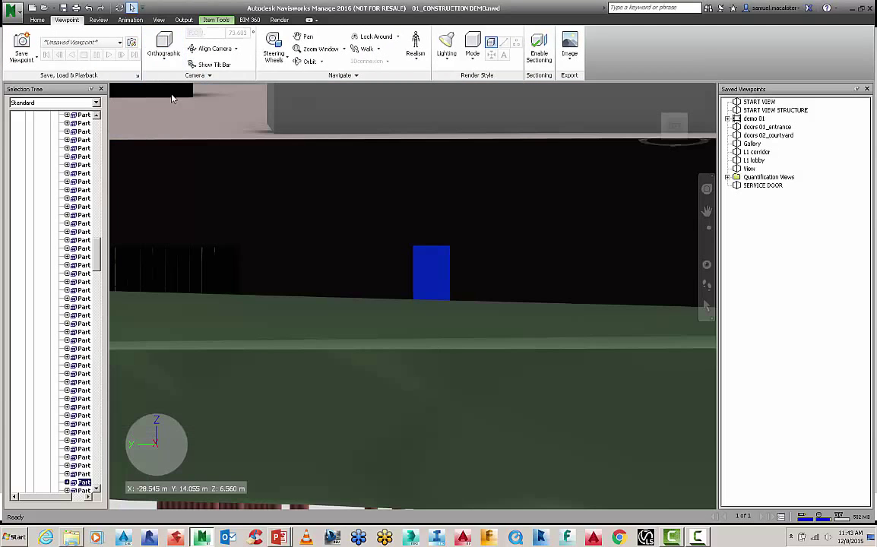
middle_click_drag(266, 195, 298, 329)
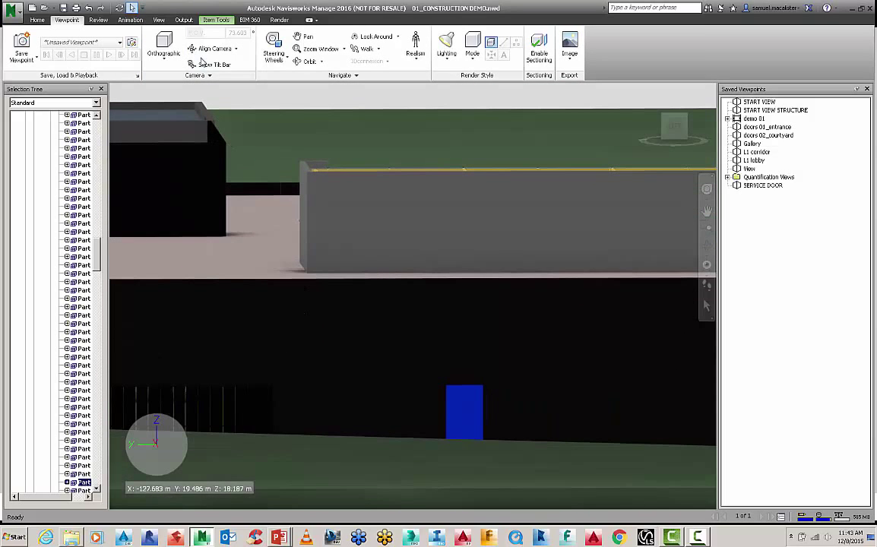
left_click(162, 53)
left_click(175, 82)
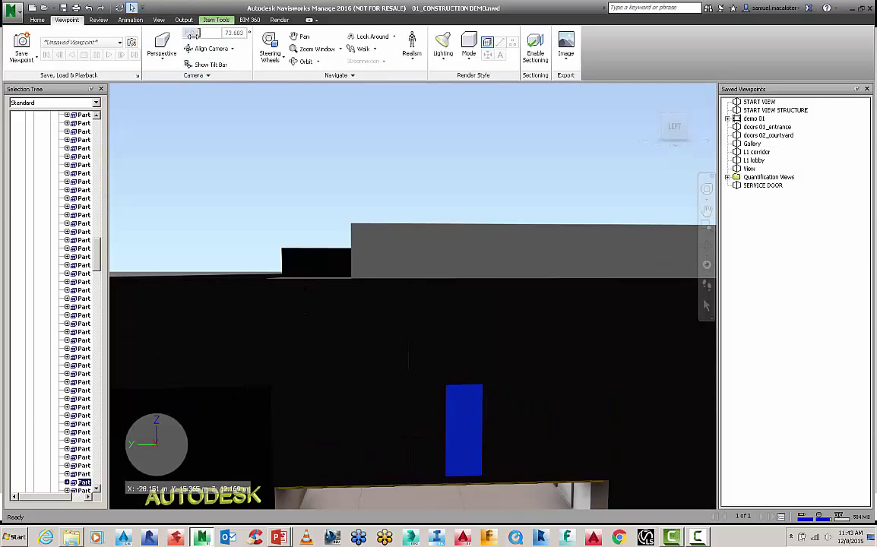
left_click_drag(186, 34, 215, 33)
Deselect the element and zoom the view toward the building entrance
left_click(253, 122)
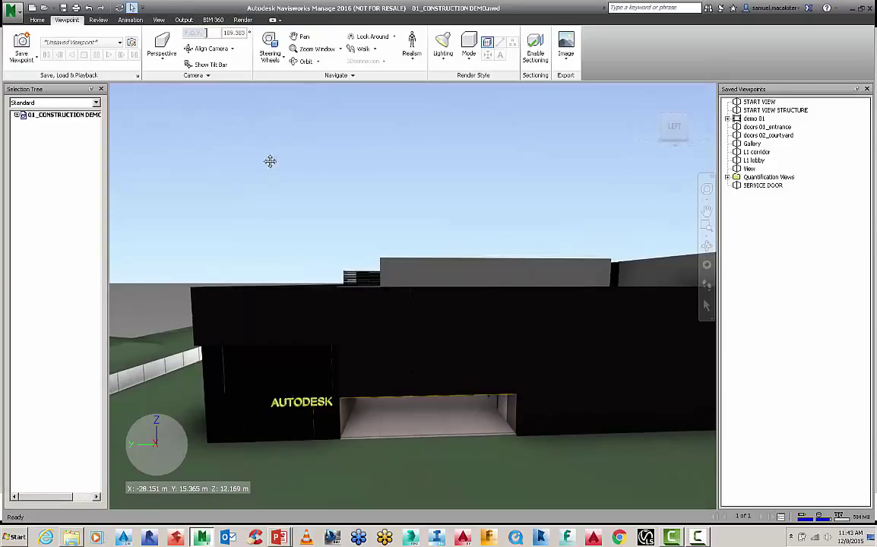
scroll(265, 161, "up", 5)
scroll(348, 227, "up", 2)
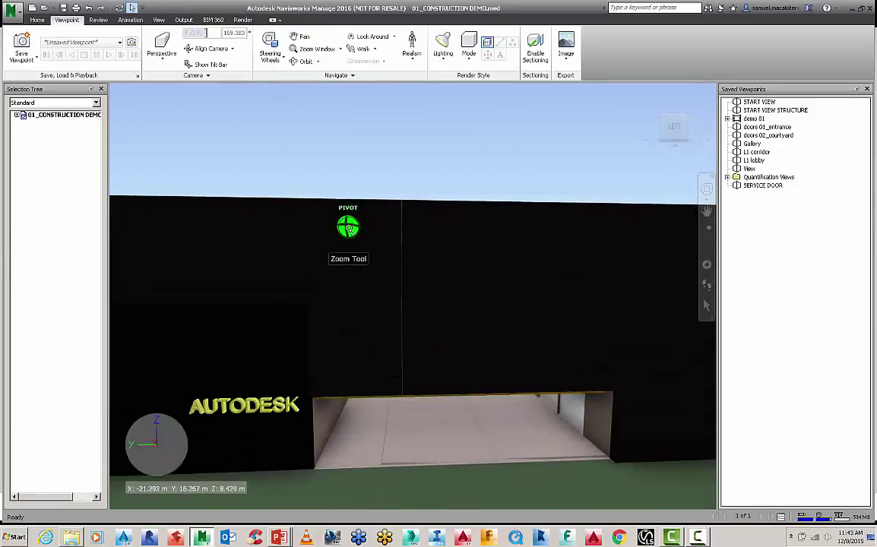
middle_click_drag(346, 154, 375, 139)
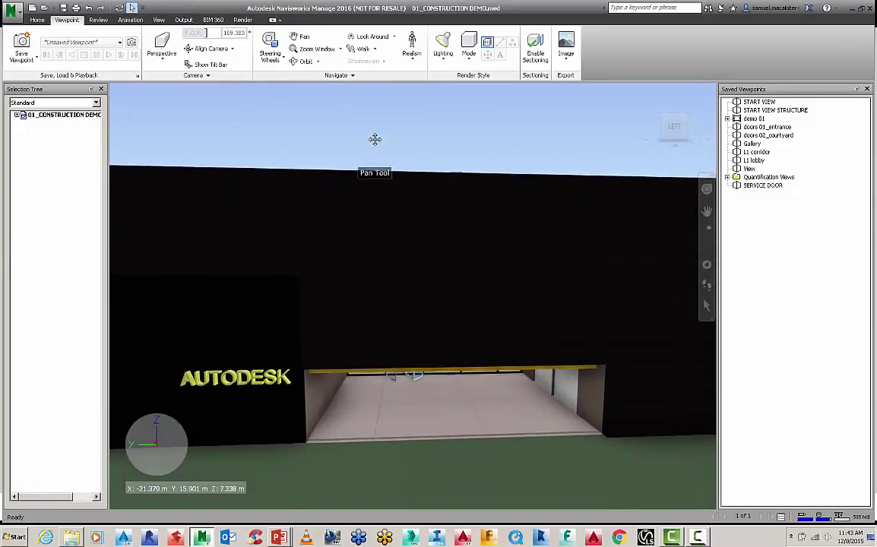
Light the scene with Full Lights, then switch the lighting to Head Light
left_click(443, 47)
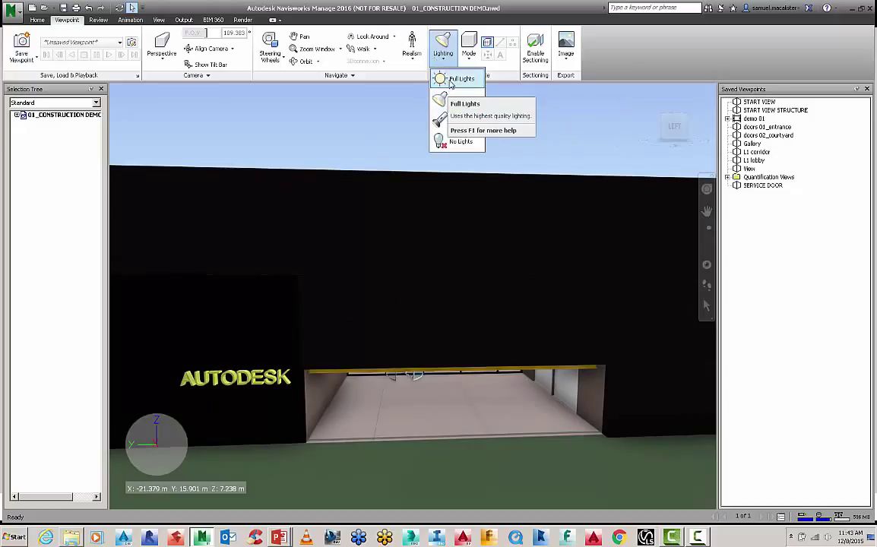
left_click(450, 81)
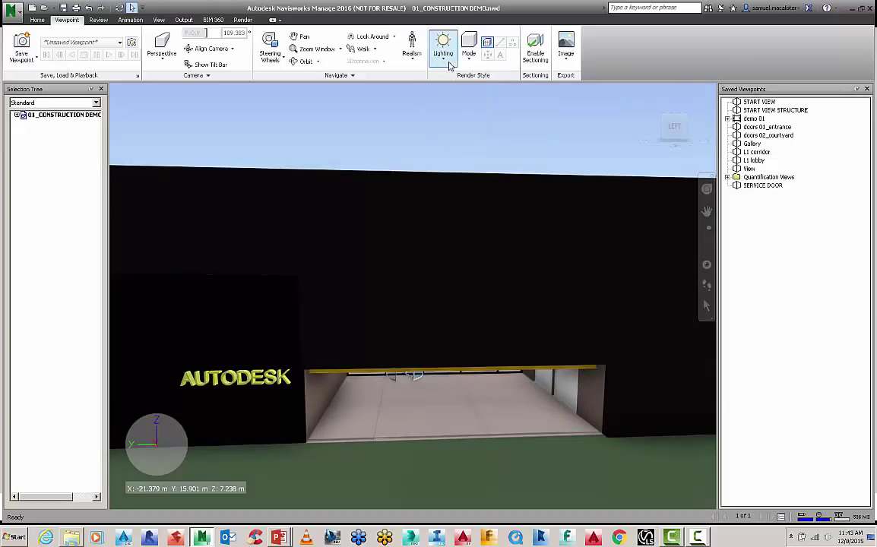
left_click(445, 45)
left_click(458, 119)
left_click(458, 119)
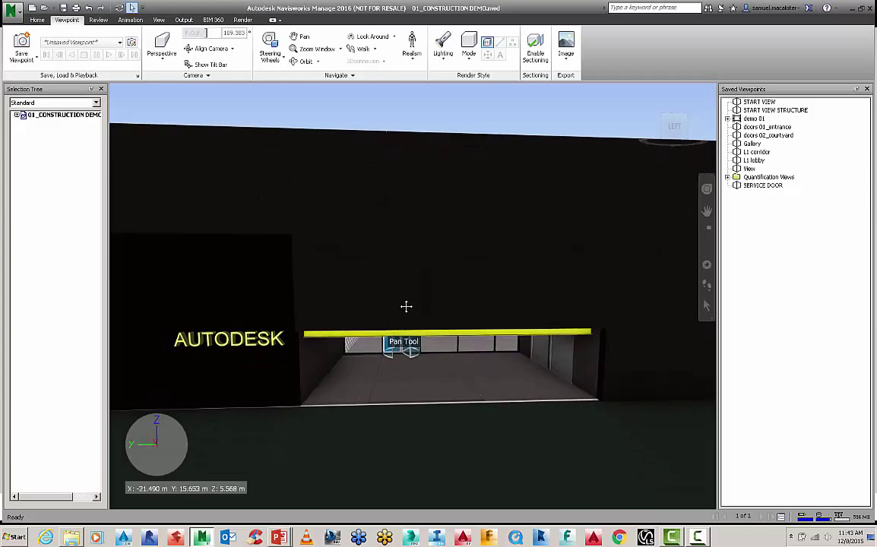
mouse_move(417, 325)
middle_mouse_down()
mouse_move(418, 305)
mouse_move(492, 309)
mouse_move(403, 316)
mouse_move(418, 308)
mouse_move(437, 336)
middle_mouse_up()
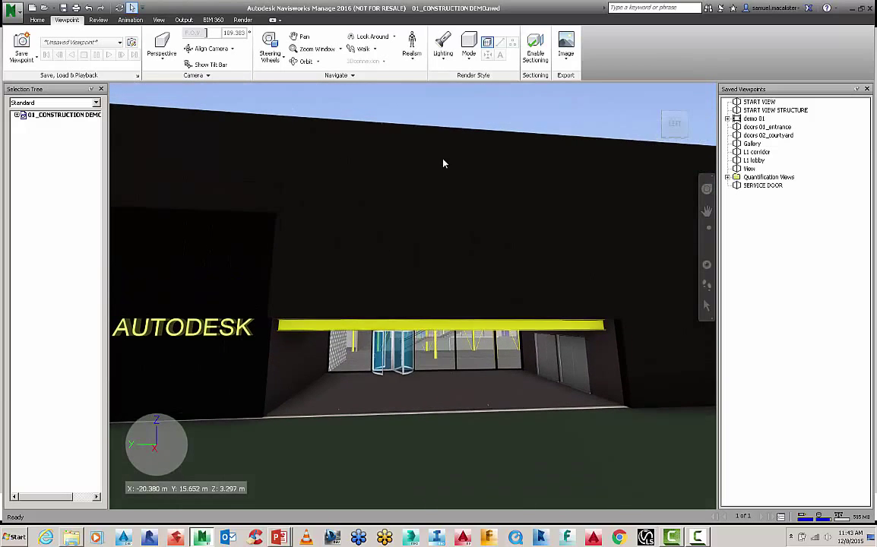
Show the entrance in Full Render mode and reframe the building slightly left
left_click(468, 46)
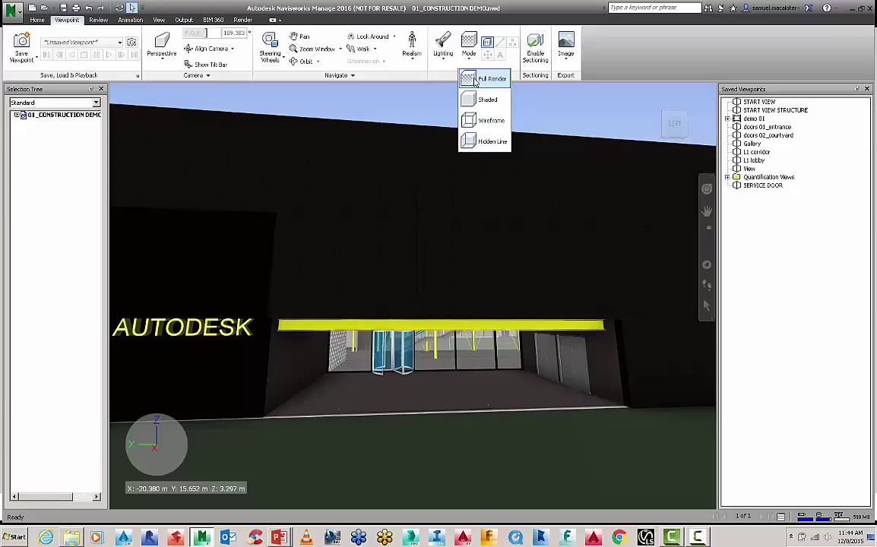
left_click(490, 79)
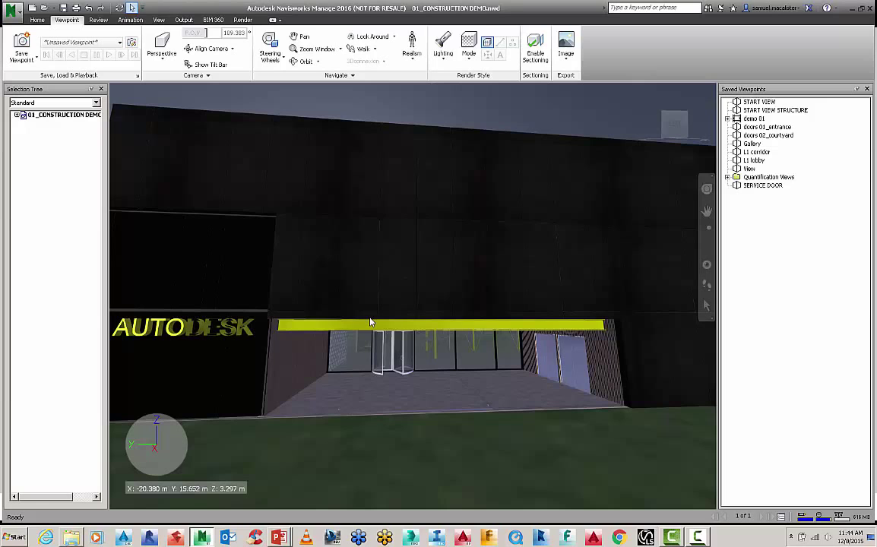
middle_click_drag(418, 322, 376, 320)
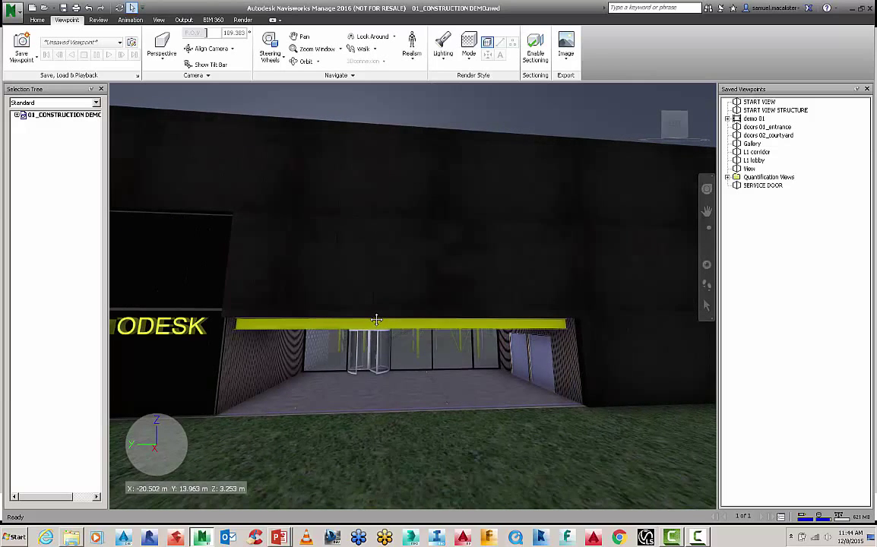
scroll(376, 320, "down", 1)
scroll(419, 209, "down", 1)
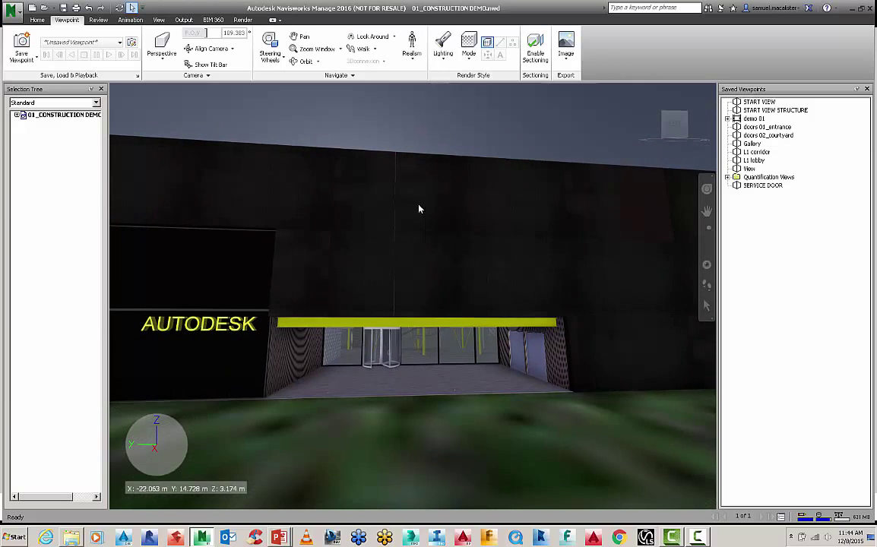
Compare the Shaded, Wireframe and Hidden Line render modes
left_click(469, 47)
left_click(480, 101)
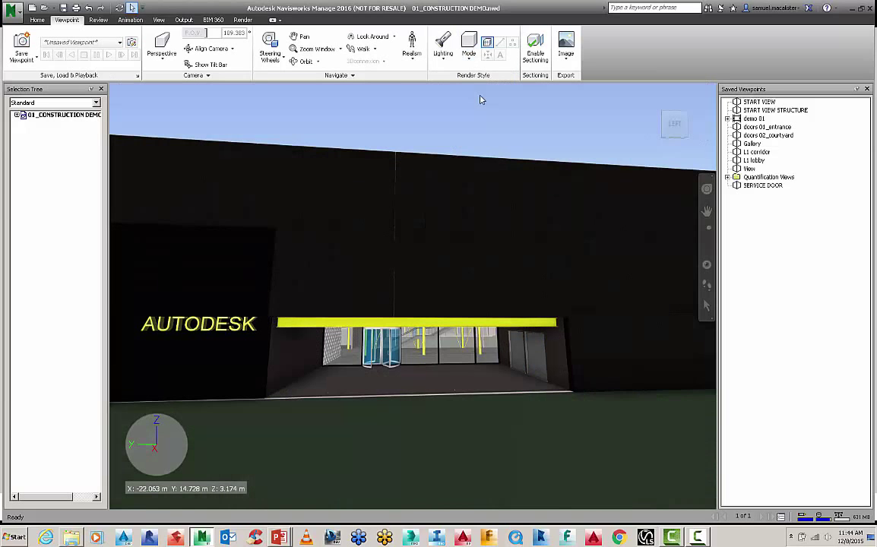
left_click(468, 47)
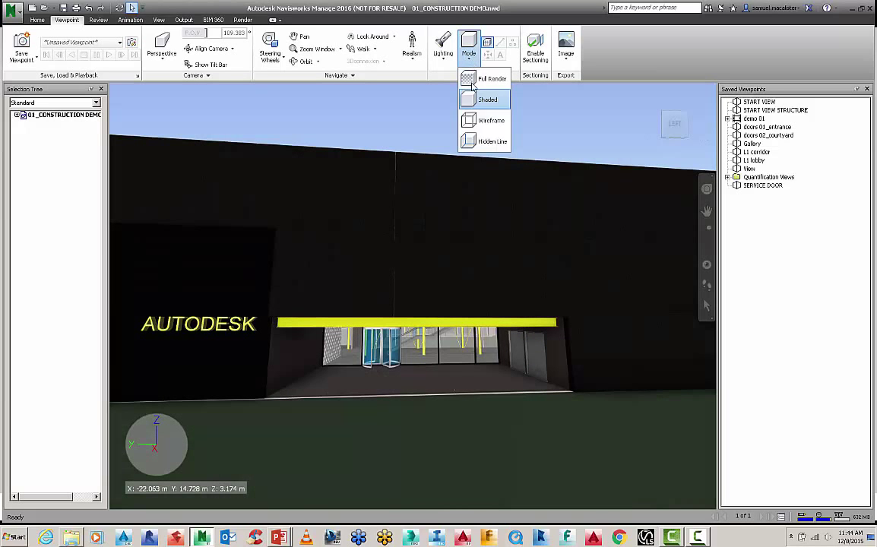
left_click(473, 120)
left_click(469, 47)
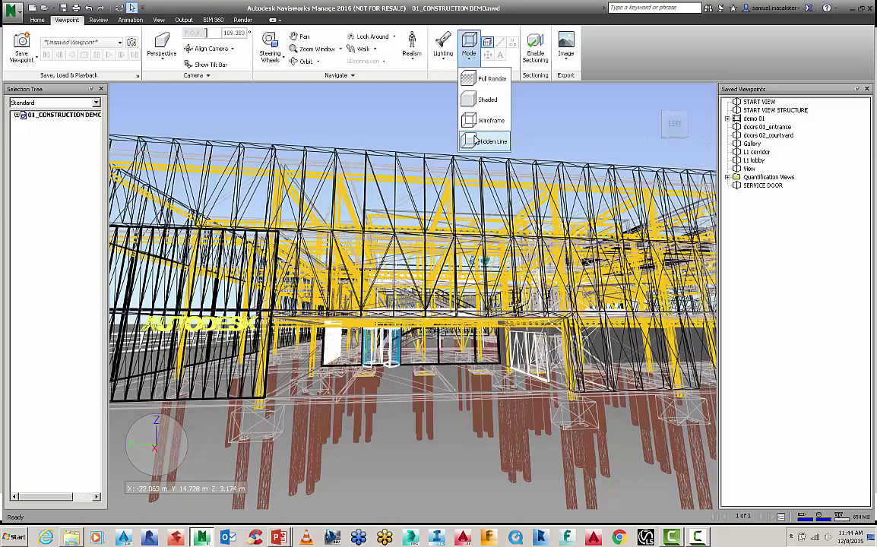
left_click(474, 140)
scroll(456, 239, "down", 4)
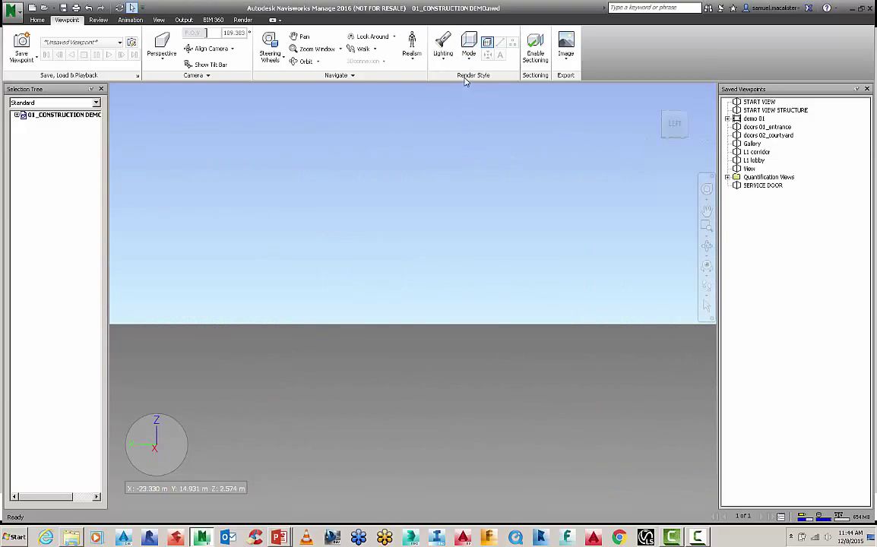
Return to Shaded mode and reframe the entrance at eye level facing the glass doors
left_click(469, 48)
left_click(472, 102)
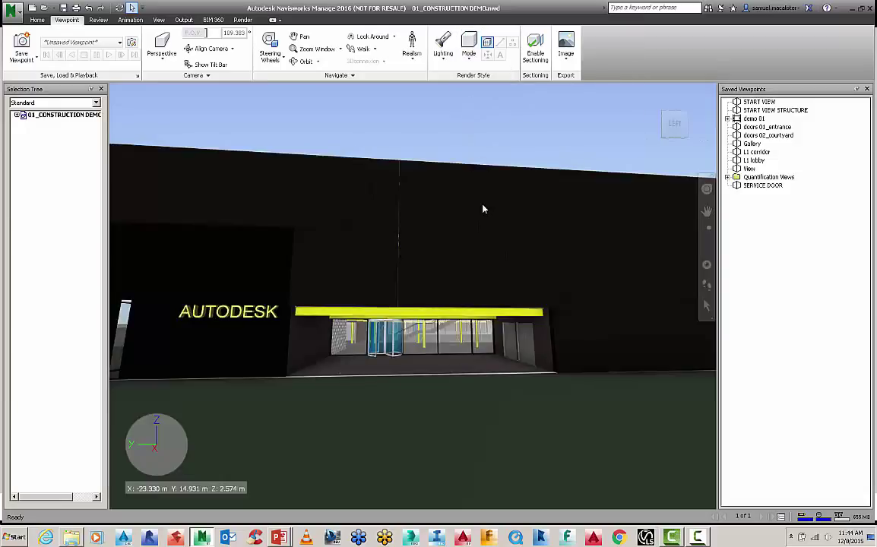
mouse_move(482, 153)
middle_mouse_down()
mouse_move(460, 234)
mouse_move(473, 235)
middle_mouse_up()
left_click(443, 53)
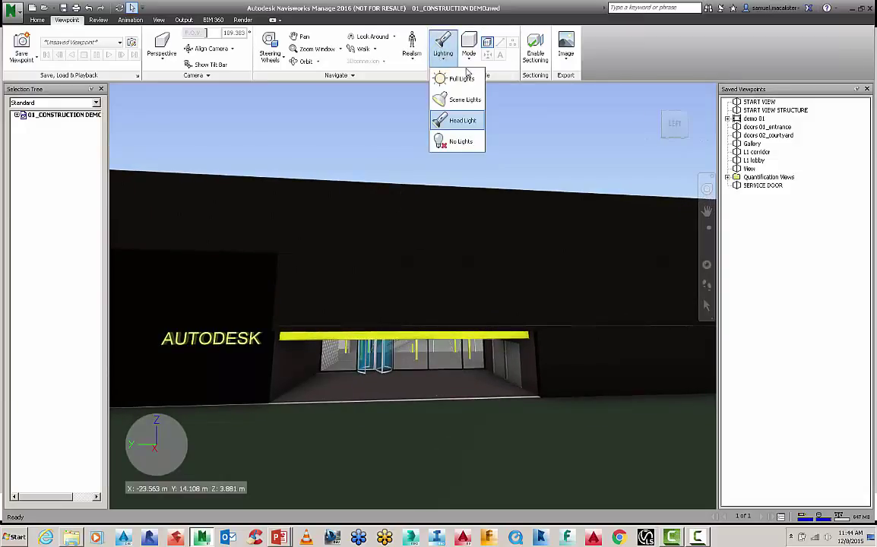
left_click(469, 47)
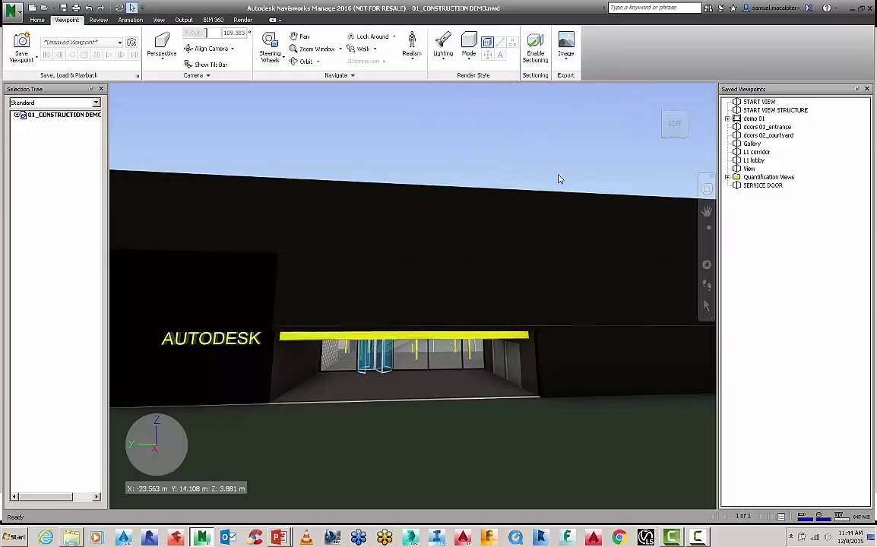
middle_click_drag(558, 180, 549, 154)
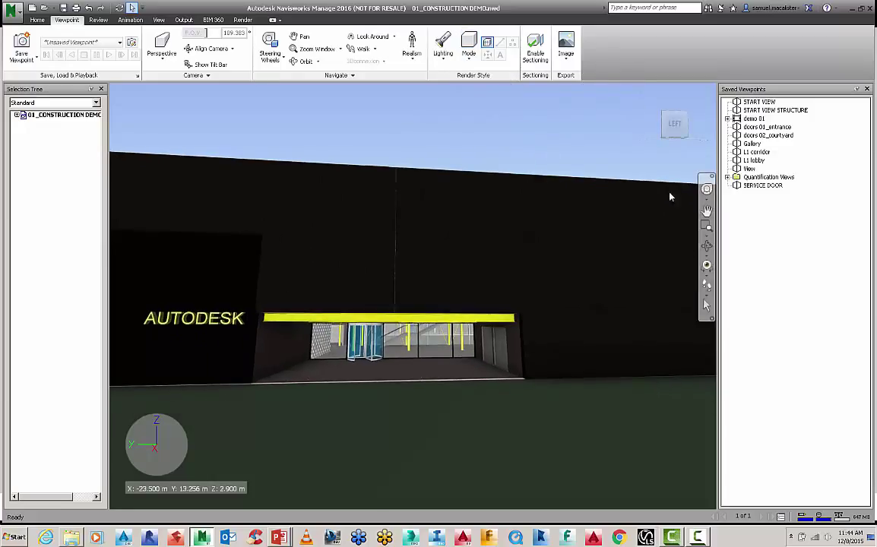
Turn on Third Person navigation so the construction-worker avatar stands before the entrance
left_click(707, 301)
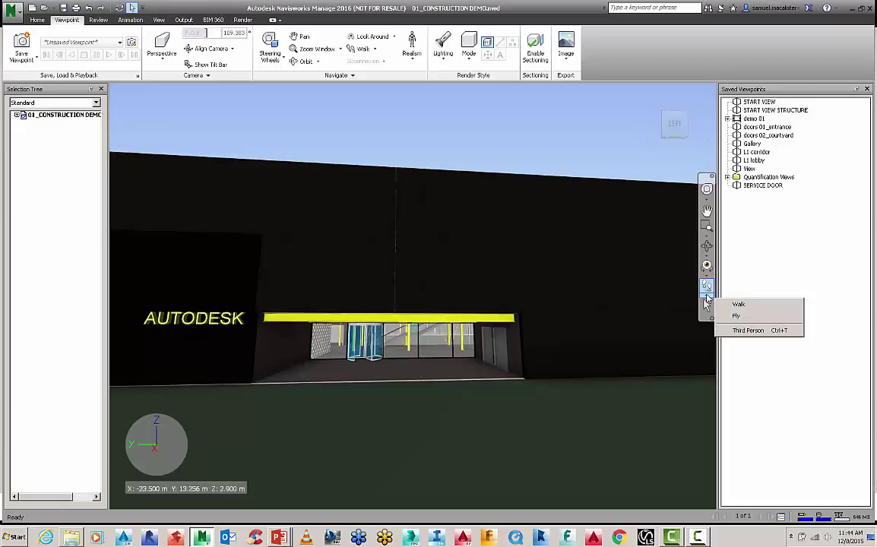
left_click(778, 332)
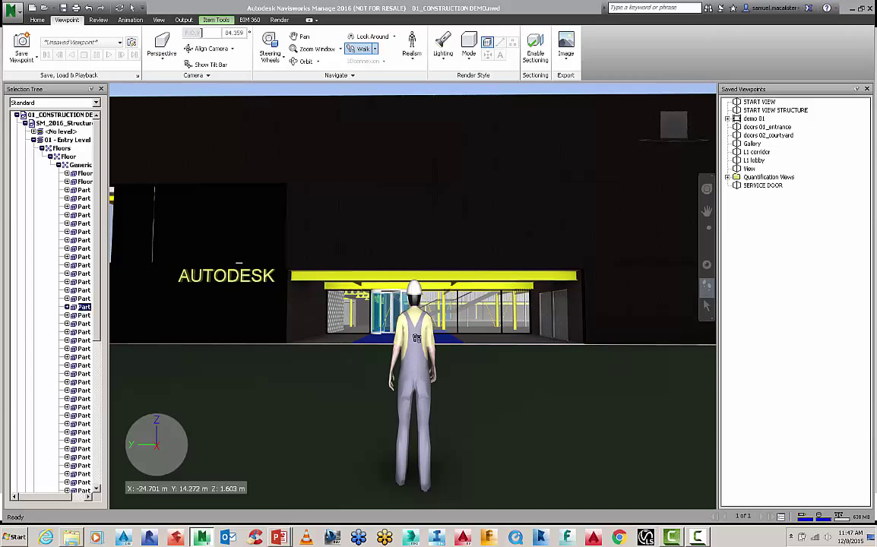
left_click(130, 44)
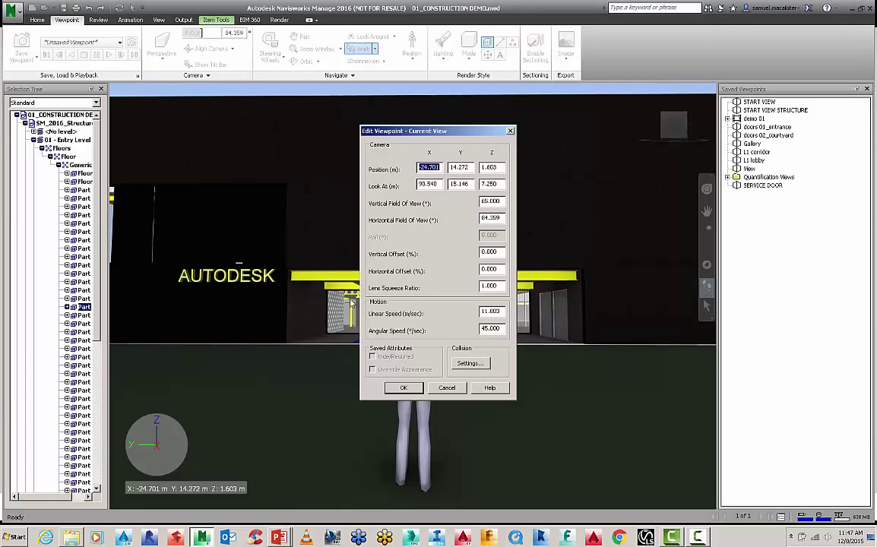
left_click(470, 365)
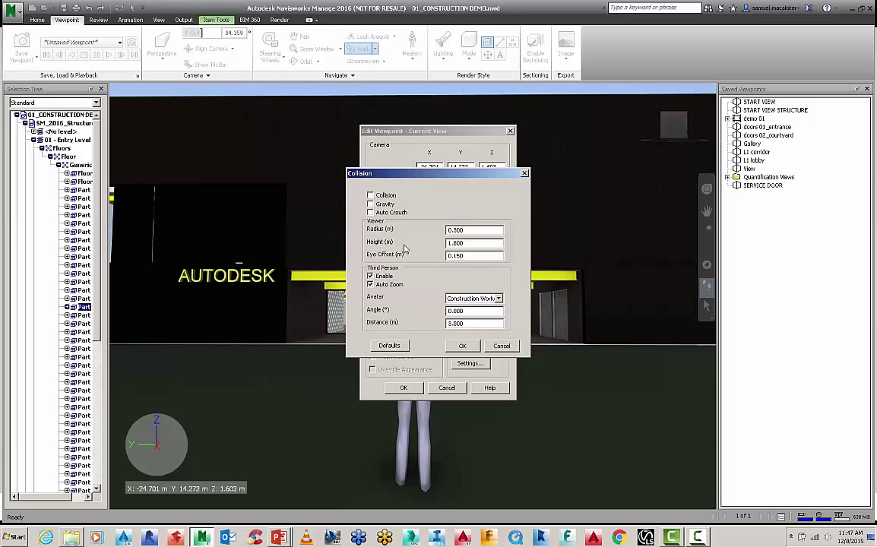
left_click(463, 347)
left_click(403, 387)
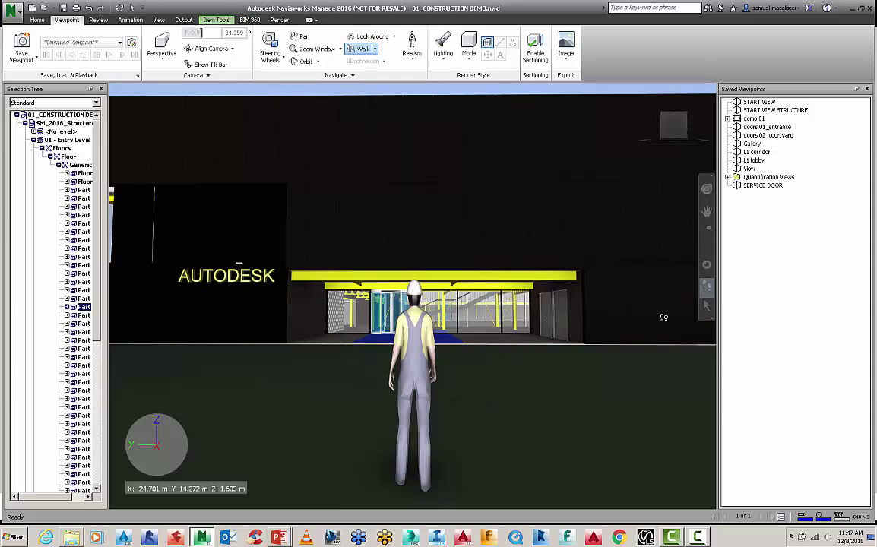
Try the Orbit and Look Around tools, angling the view up at the building
left_click(708, 246)
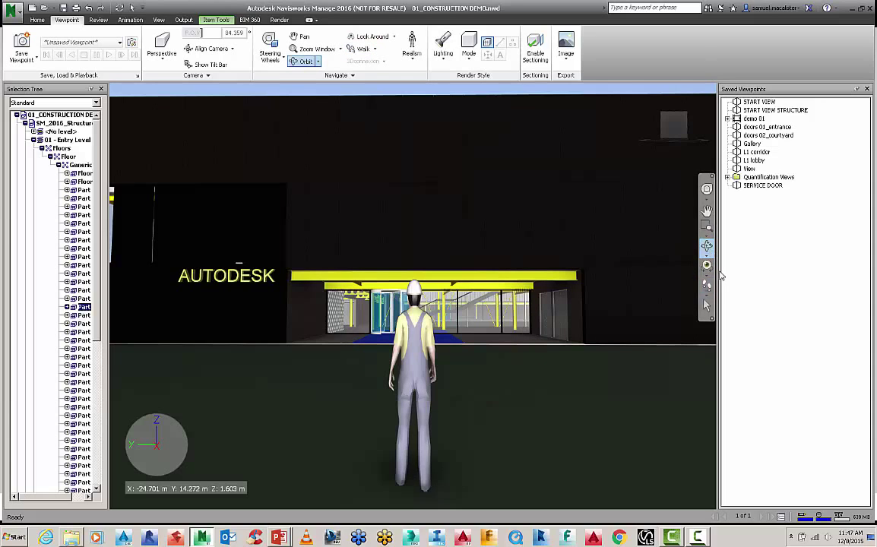
mouse_move(508, 241)
left_mouse_down()
mouse_move(482, 256)
mouse_move(483, 269)
mouse_move(502, 271)
left_mouse_up()
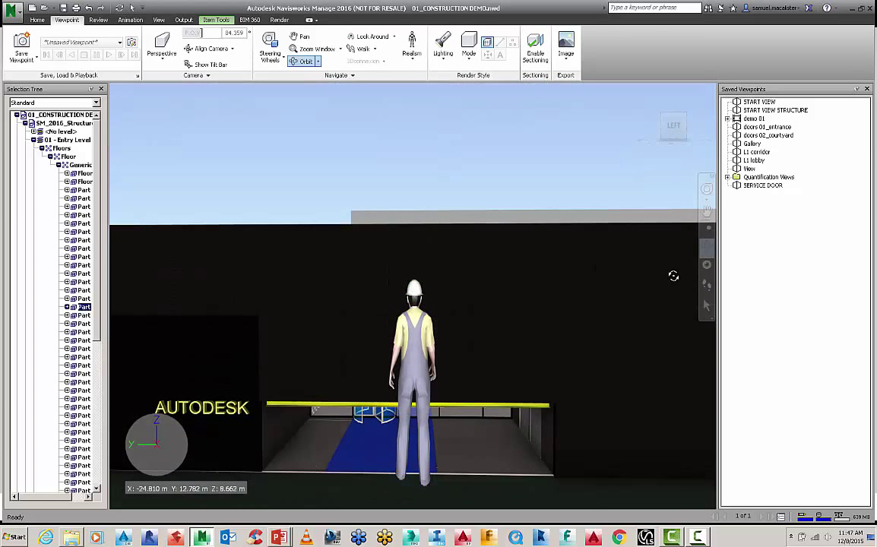
left_click(707, 264)
left_click_drag(543, 291, 542, 270)
Return to Walk with Gravity and Crouch enabled under Realism, and walk toward the building
left_click(709, 302)
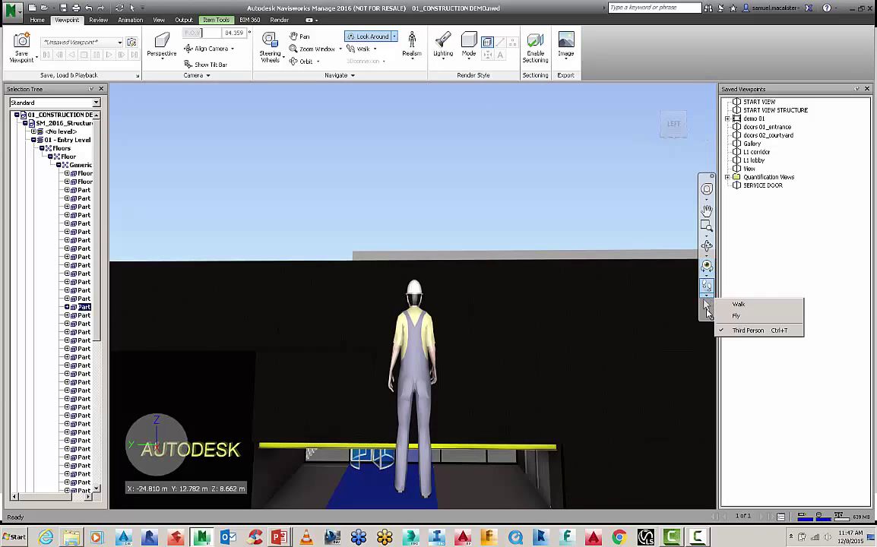
left_click(738, 303)
left_click_drag(520, 352, 466, 254)
left_click(405, 64)
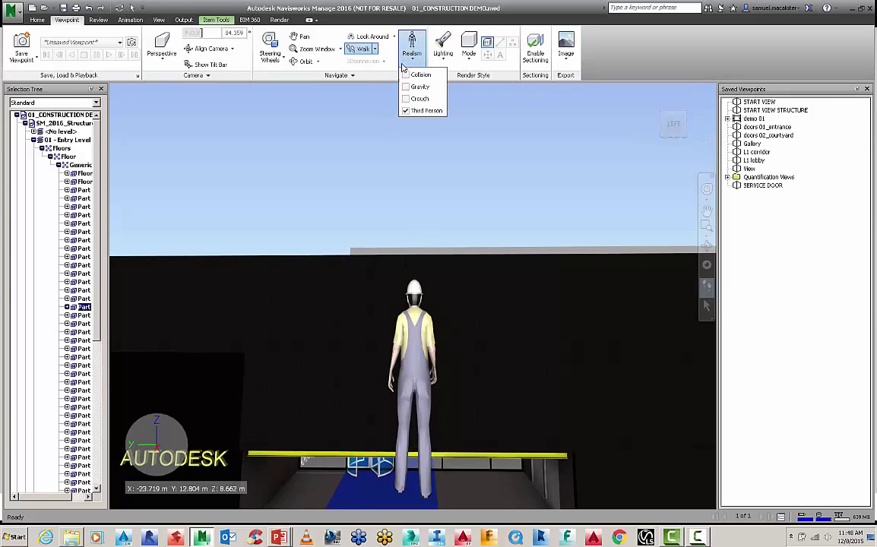
left_click(405, 87)
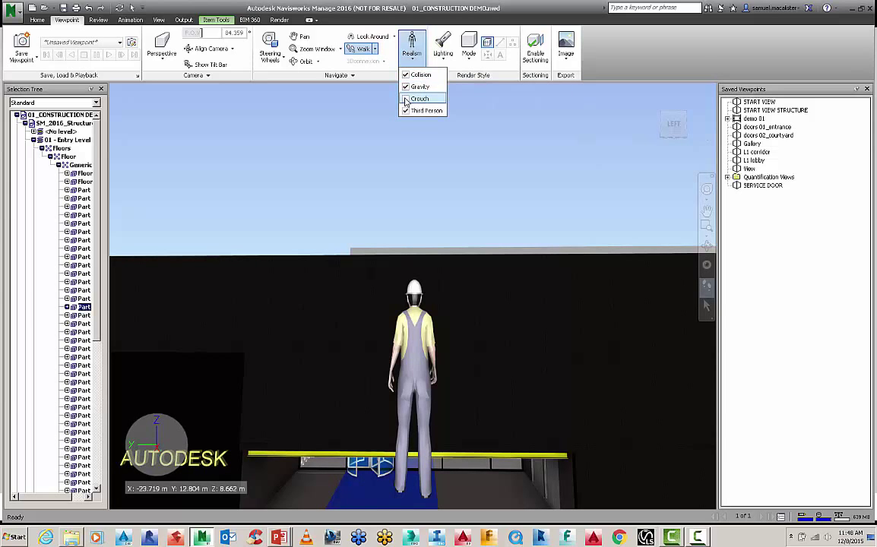
left_click(405, 98)
left_click(583, 320)
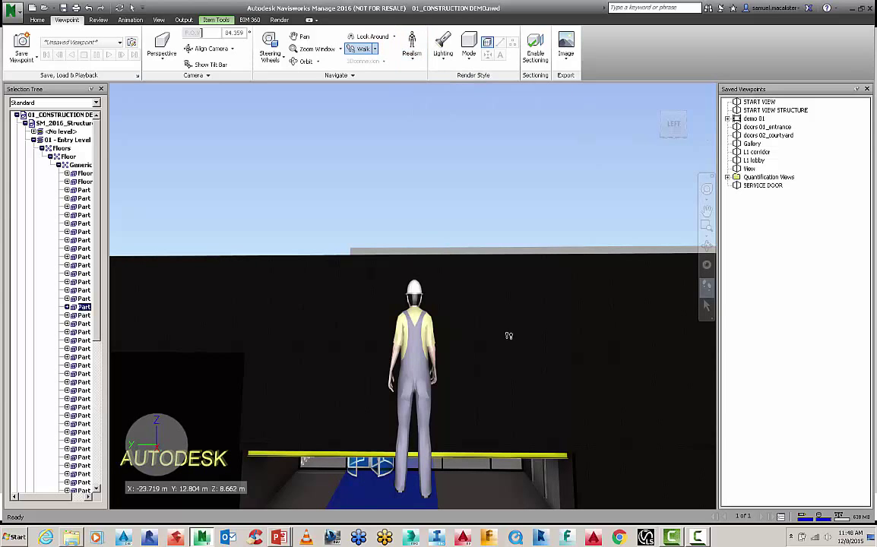
left_click_drag(509, 339, 578, 371)
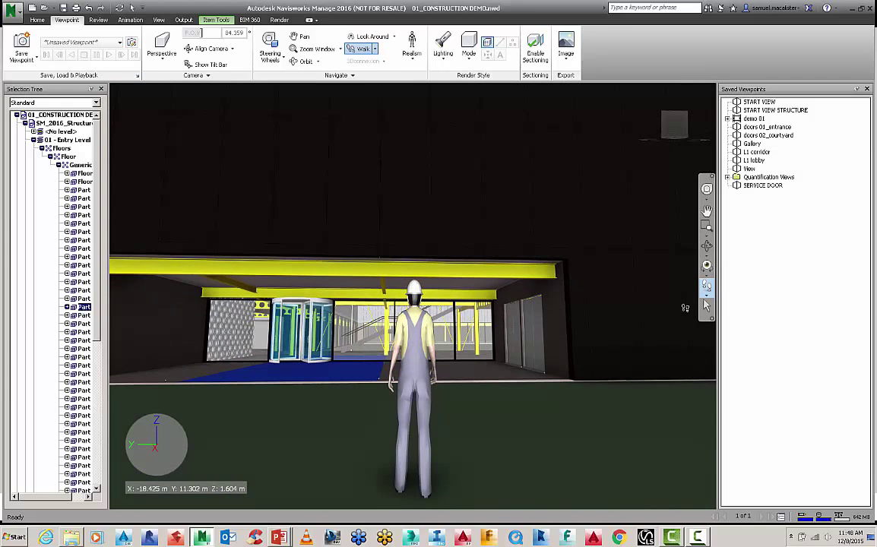
Turn off Third Person and walk back to frame the whole AUTODESK facade
left_click(706, 302)
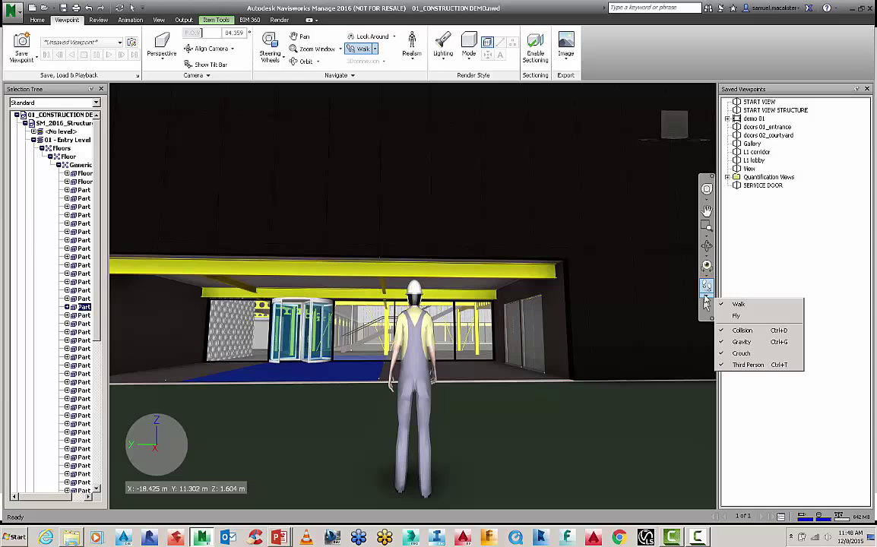
left_click(751, 365)
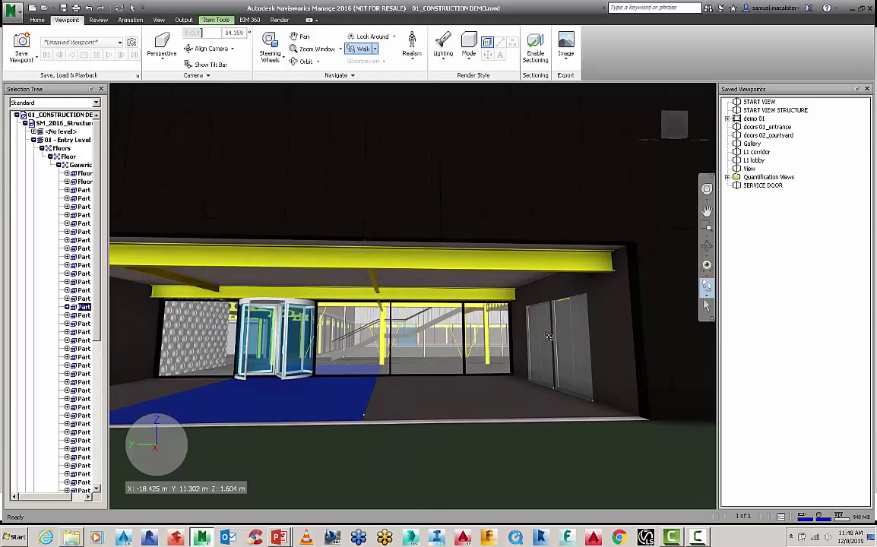
left_click_drag(361, 337, 328, 364)
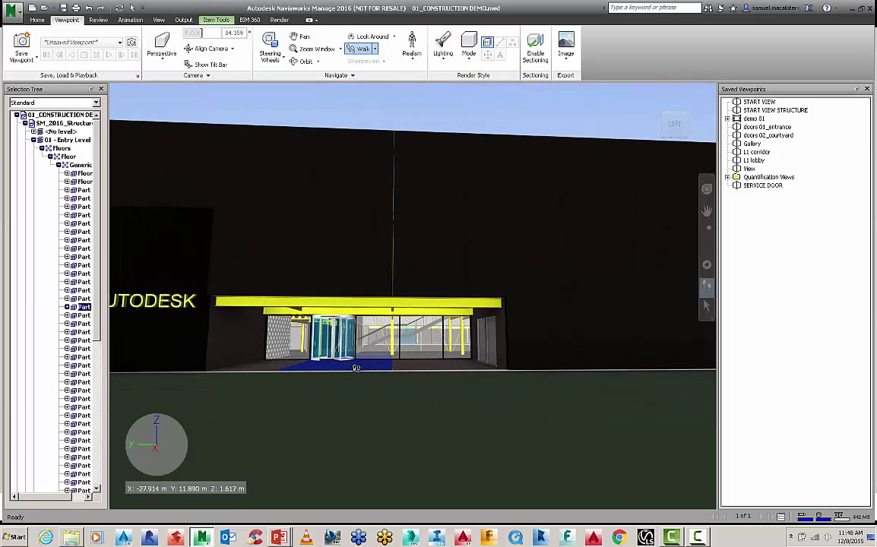
left_click_drag(394, 365, 308, 364)
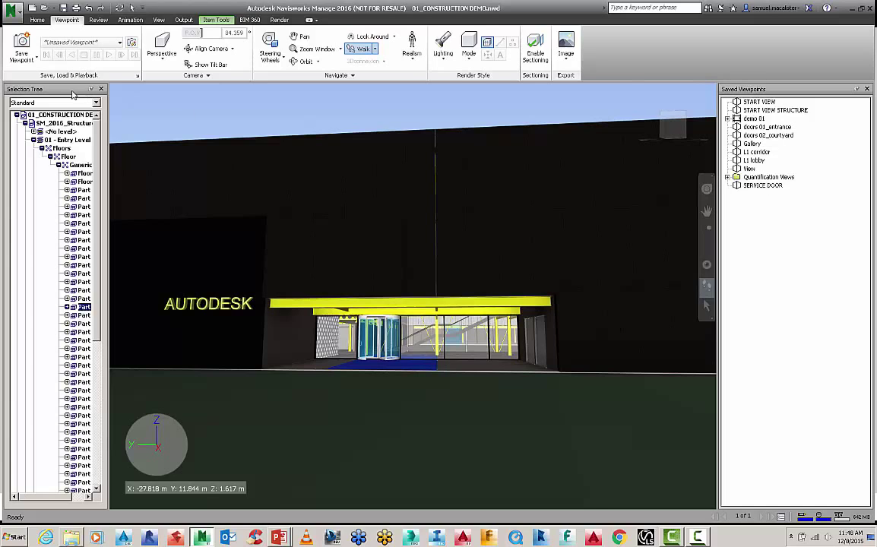
Save three test viewpoints, then select and delete all three
left_click(22, 40)
left_click(24, 61)
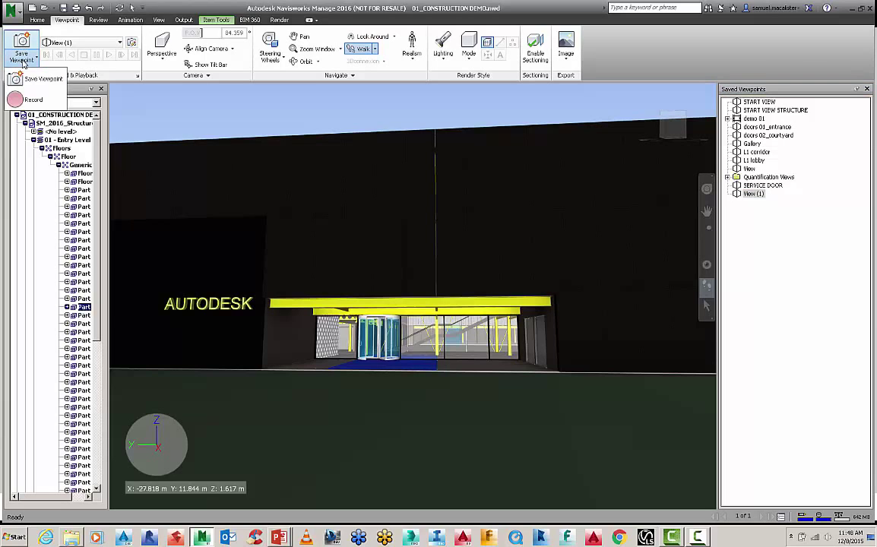
left_click(44, 78)
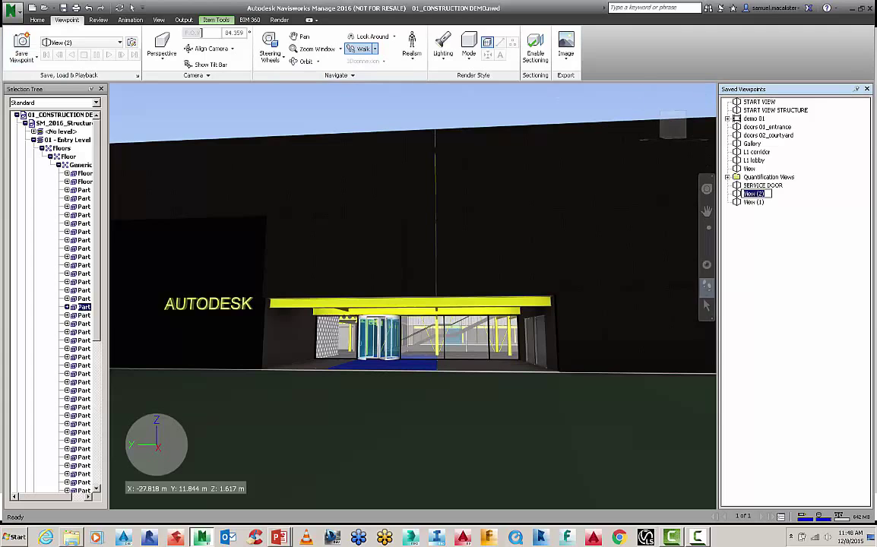
left_click(21, 40)
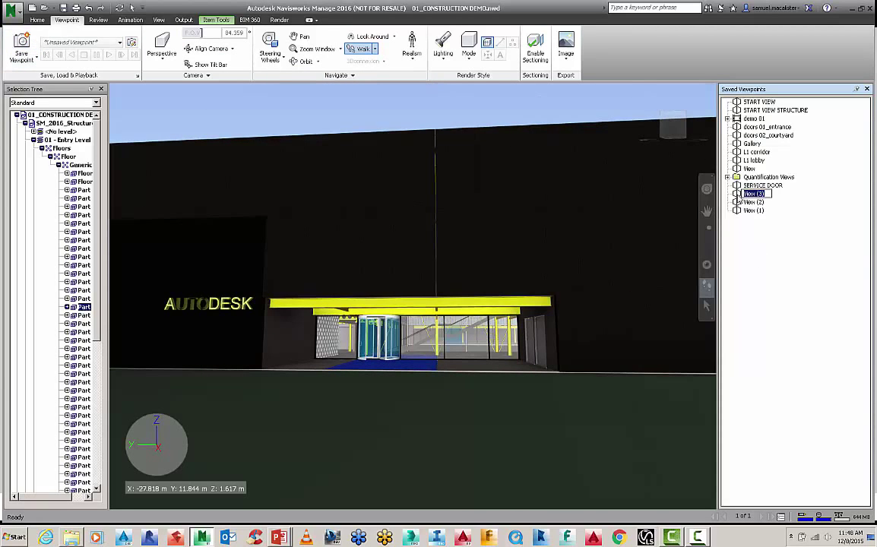
left_click(739, 196)
left_click(741, 210, "shift")
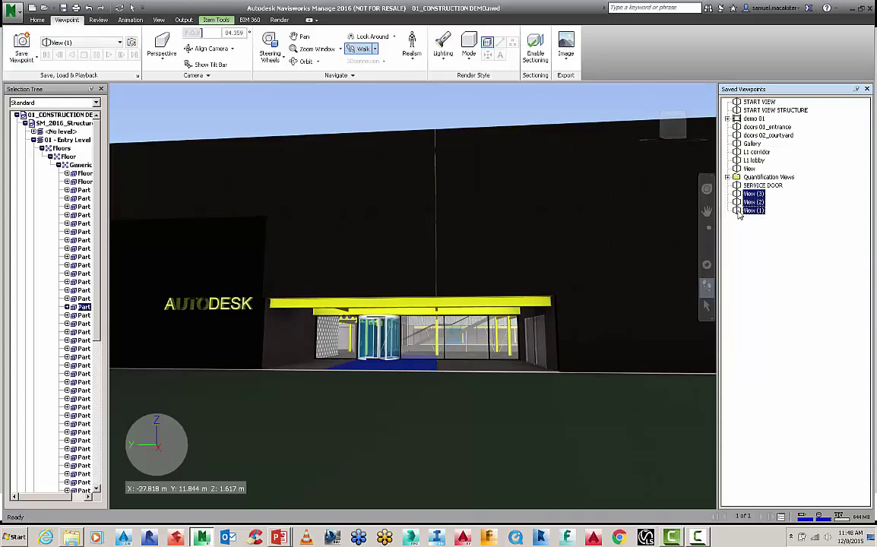
key("Delete")
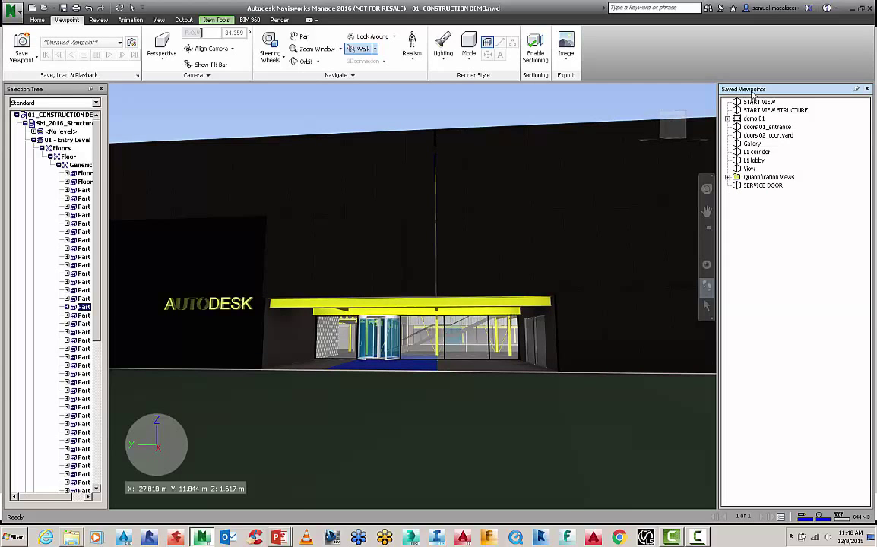
Create a new Saved Viewpoints folder named 'demo animation'
right_click(768, 196)
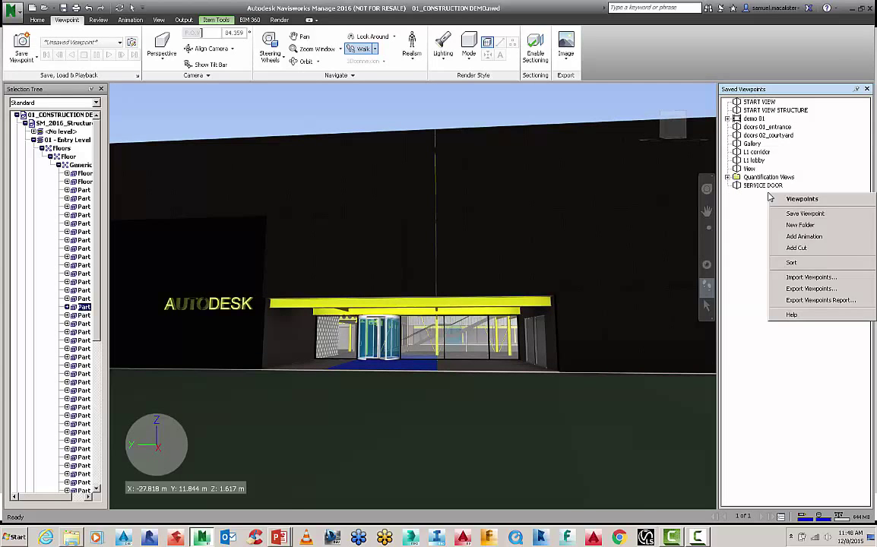
left_click(796, 226)
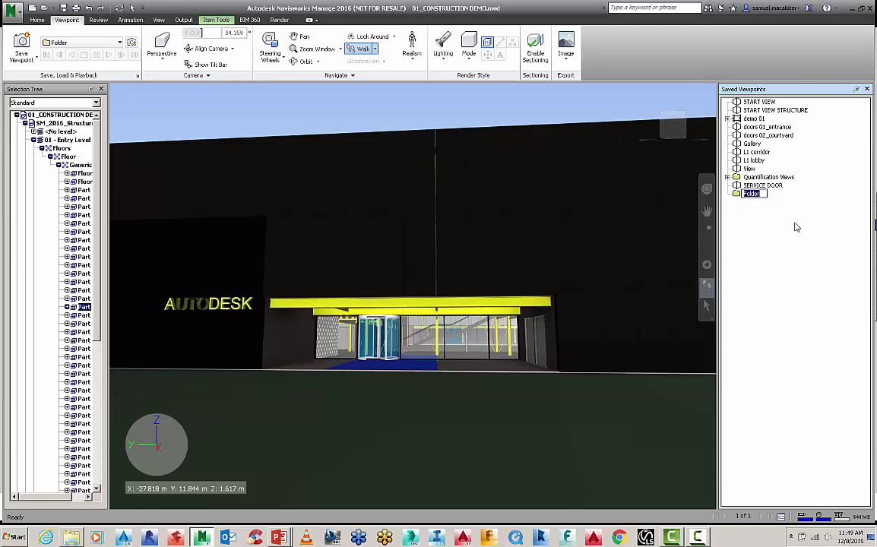
type("demo animation")
key("Return")
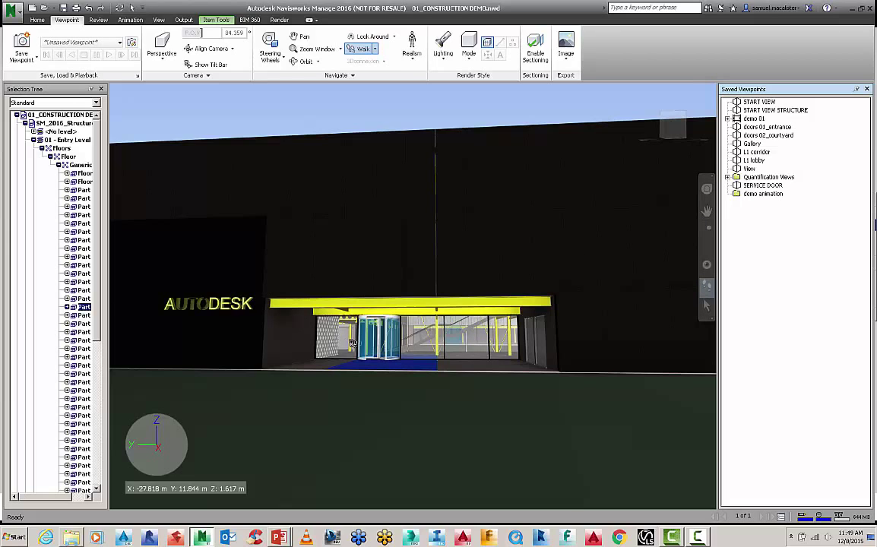
Save the distant entrance as View (1), then walk to the revolving door and save View (2)
right_click(765, 244)
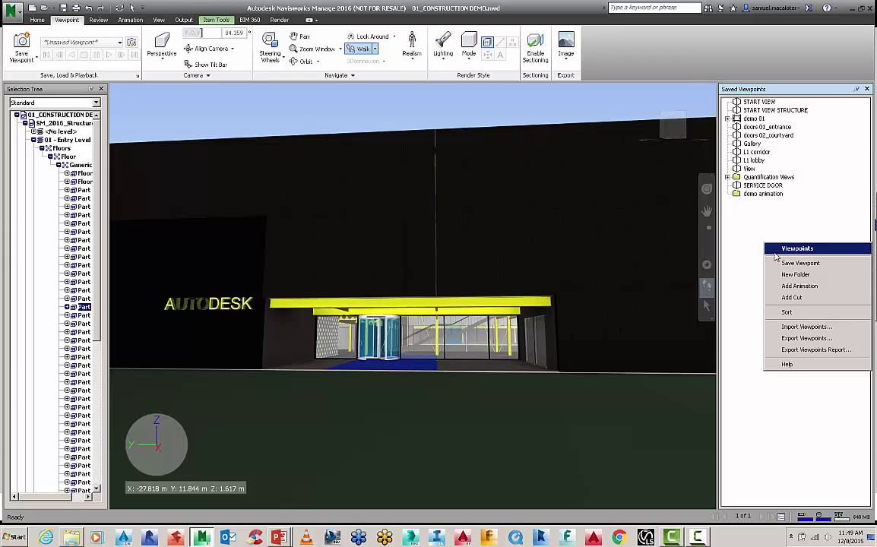
left_click(798, 263)
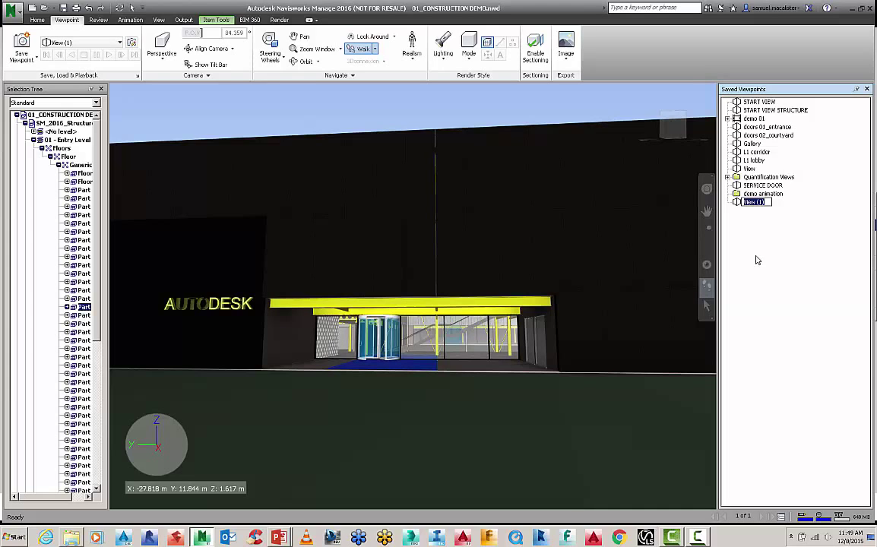
key("Return")
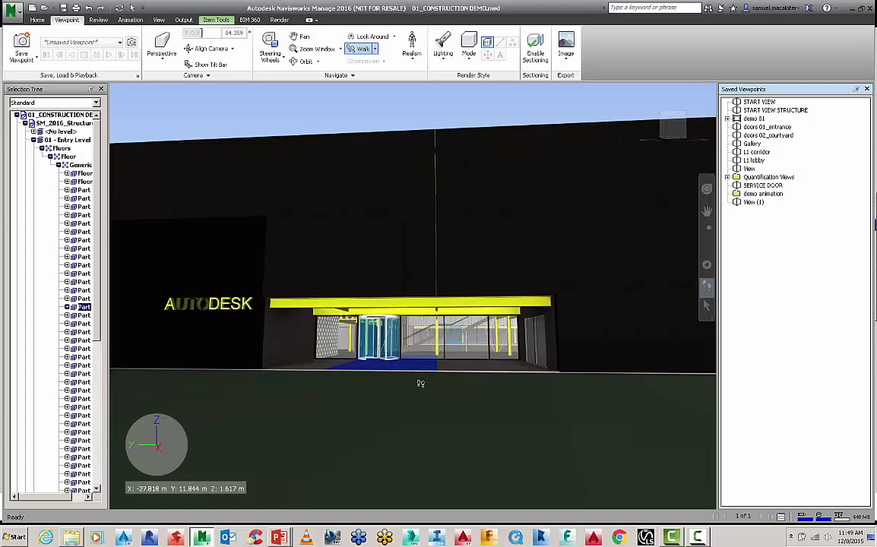
left_click_drag(377, 418, 396, 367)
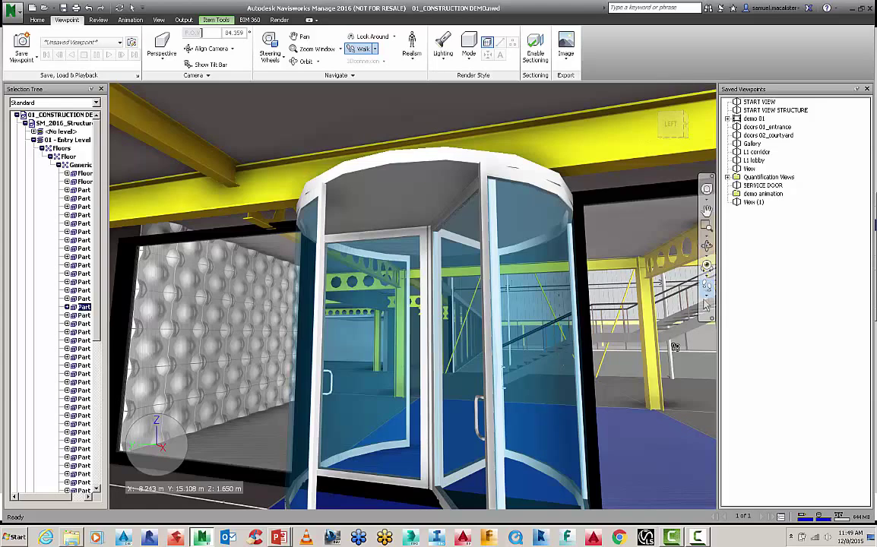
right_click(735, 328)
left_click(756, 348)
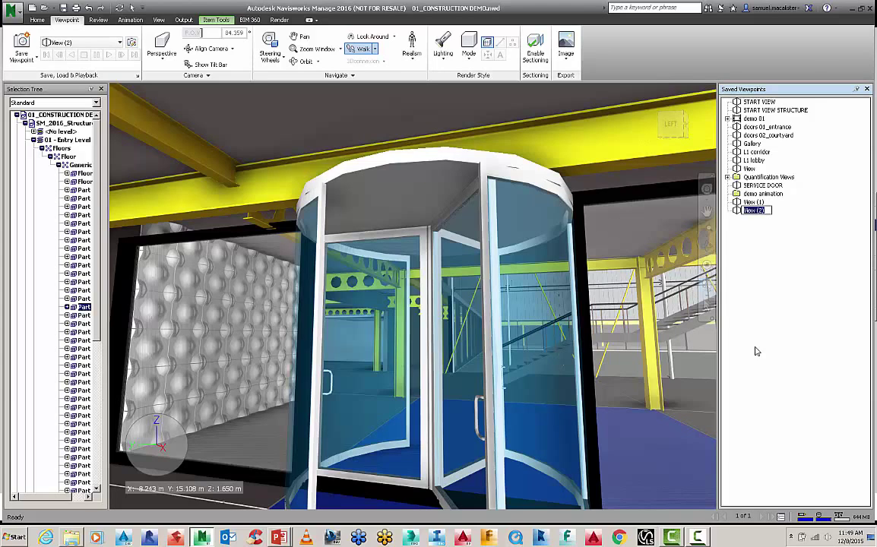
key("Return")
Turn off Collision and walk through the entrance toward the staircase
left_click(707, 293)
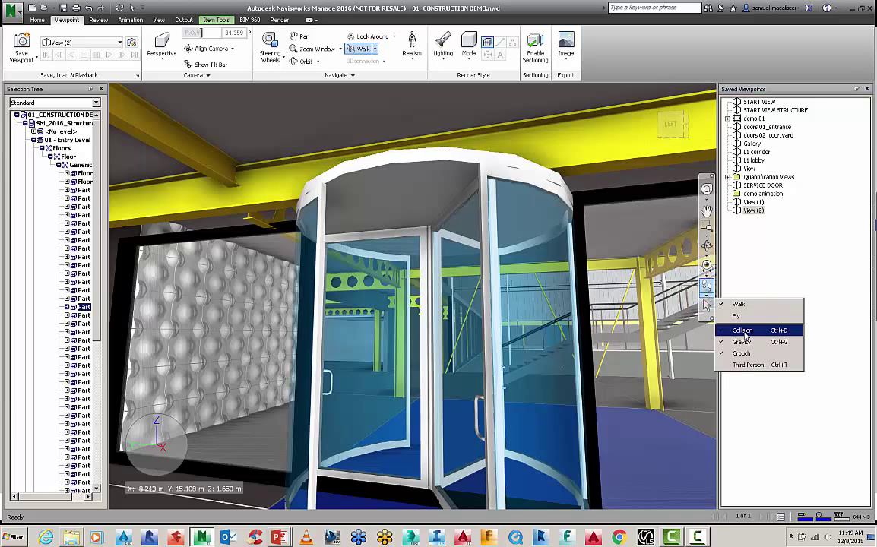
left_click(743, 332)
left_click_drag(517, 387, 547, 376)
Walk under the stairs, face the staircase and save the view as View (3)
left_click(541, 378)
right_click(564, 373)
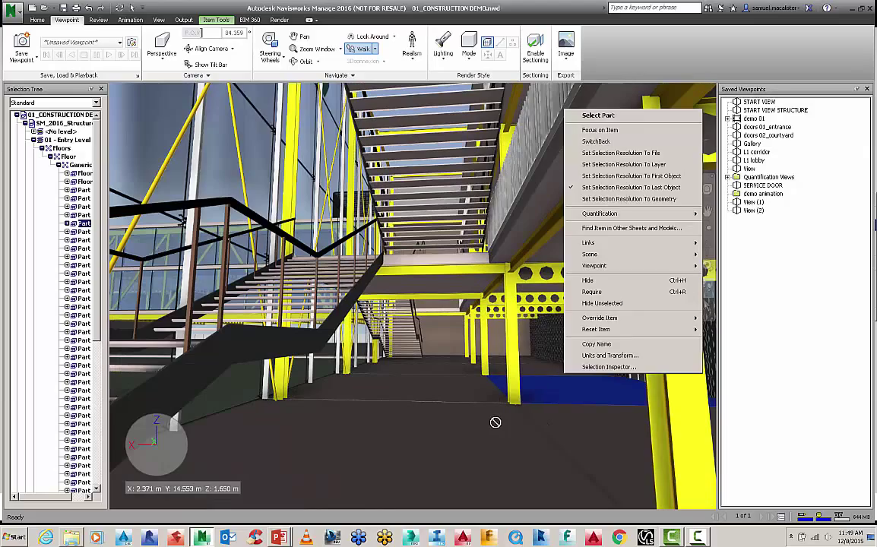
left_click(466, 410)
left_click_drag(433, 409, 300, 395)
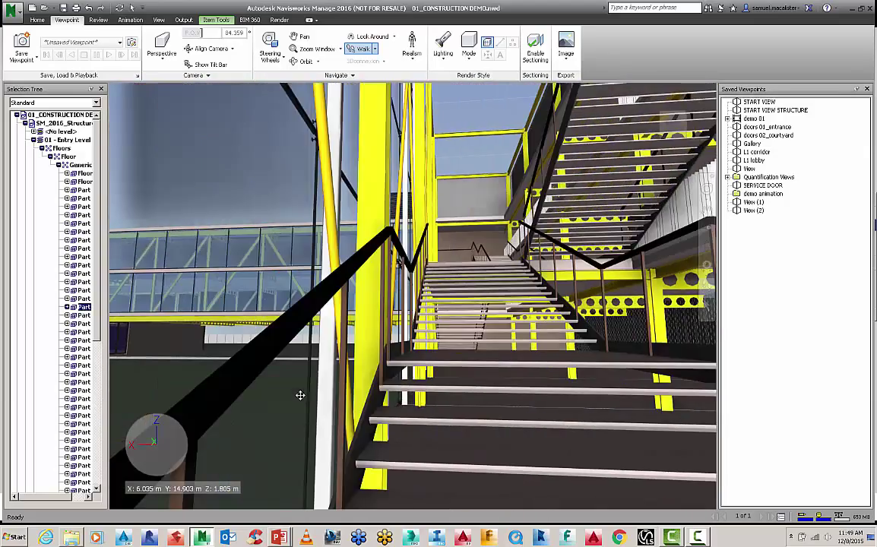
left_click_drag(300, 395, 592, 355)
right_click(741, 333)
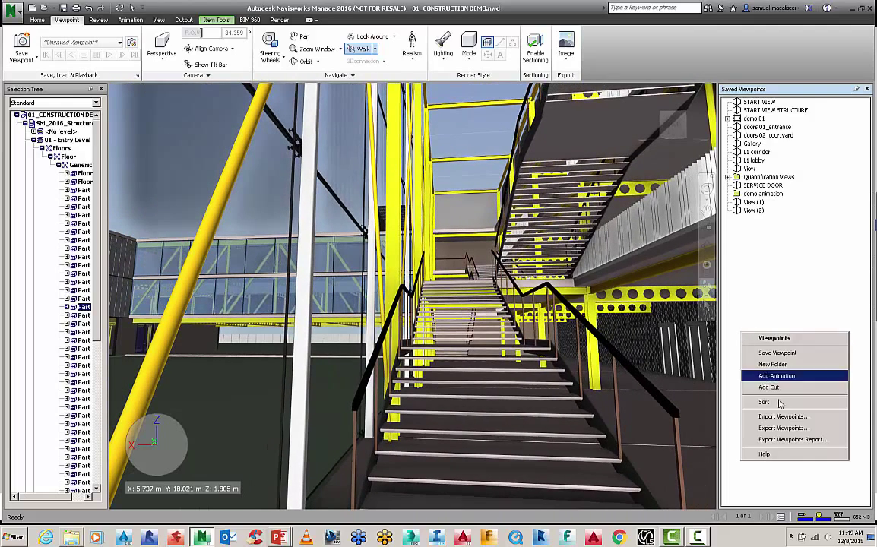
left_click(779, 353)
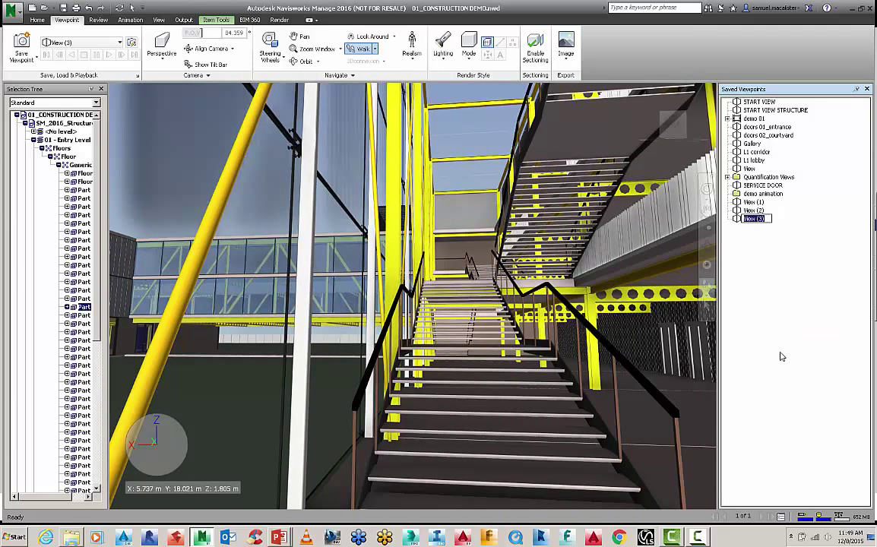
key("Return")
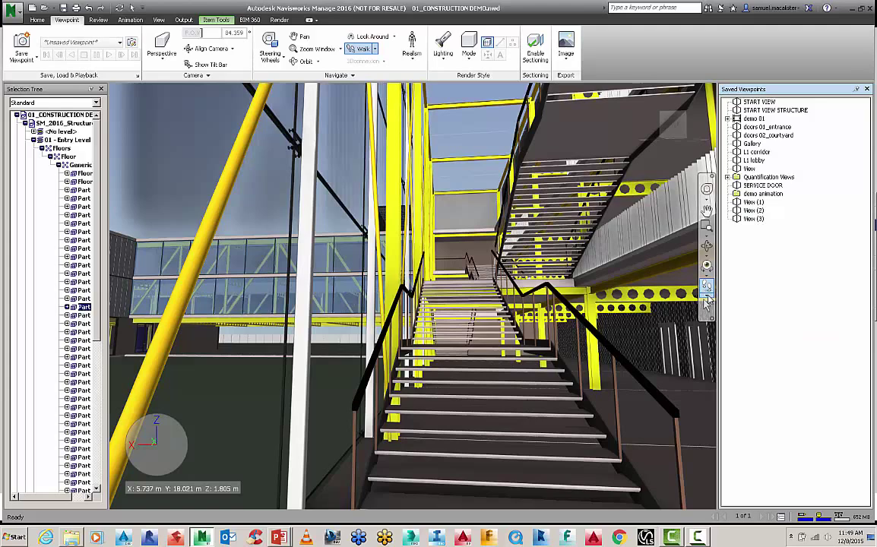
Turn Collision back on and walk up the stairs into the stair tower
left_click(707, 300)
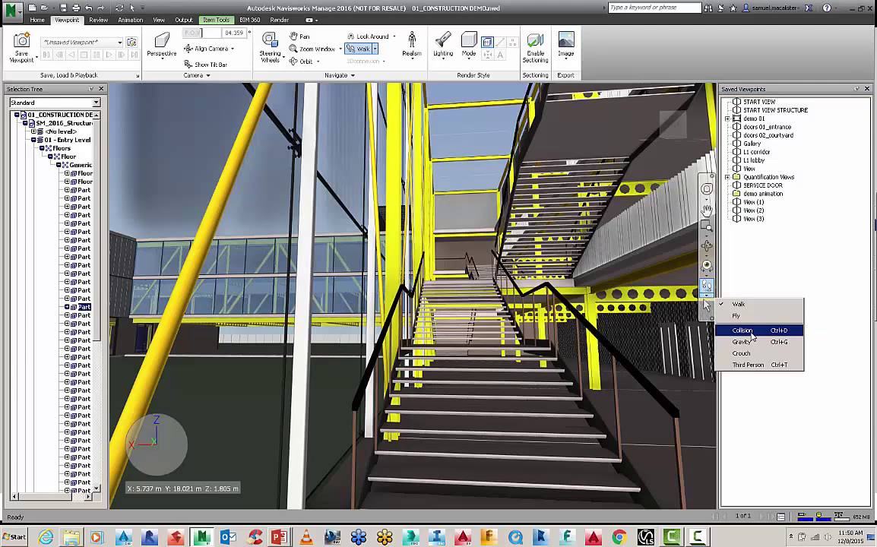
left_click(750, 333)
left_click(708, 300)
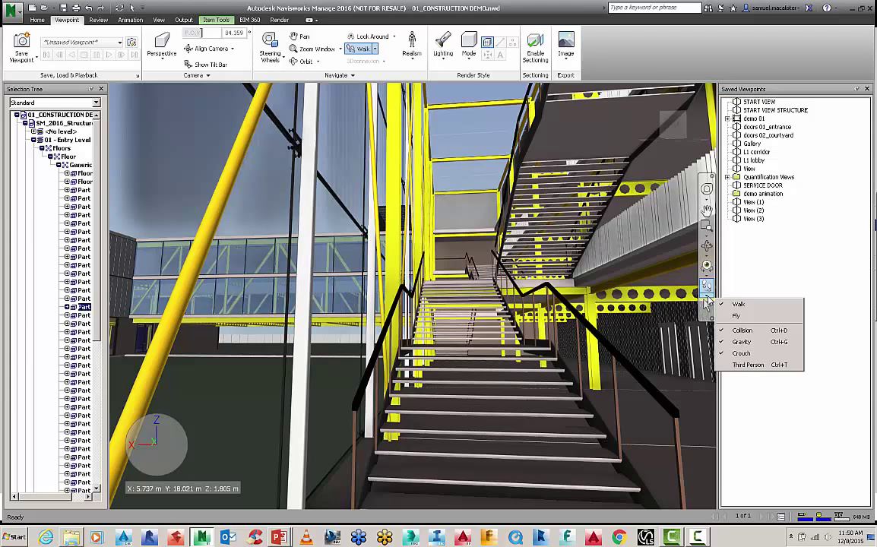
left_click(453, 292)
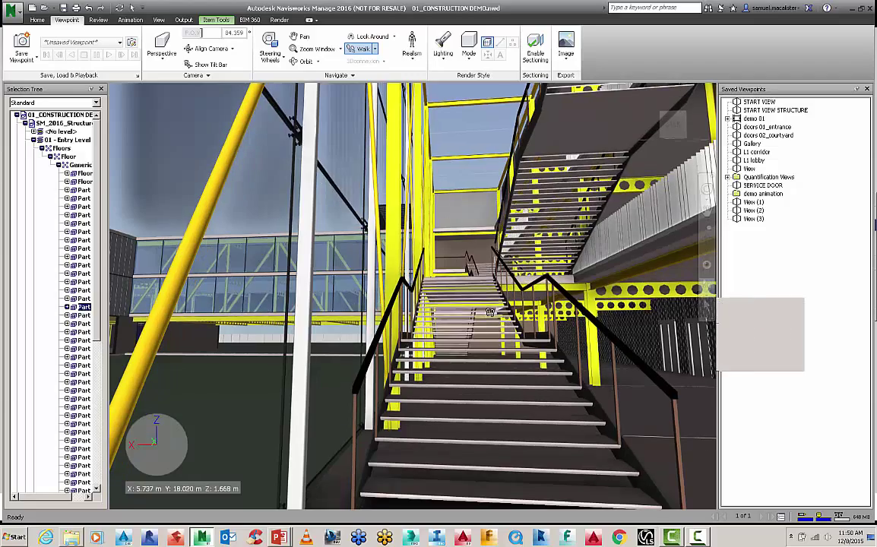
left_click_drag(443, 270, 429, 239)
left_click_drag(396, 264, 508, 291)
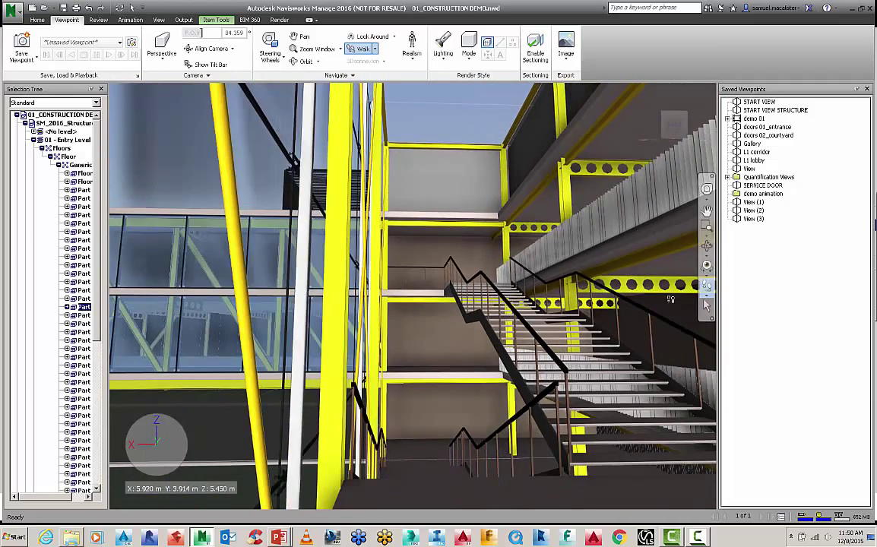
Tilt the view up to the upper floors with Look Around and save it as a viewpoint
left_click(706, 265)
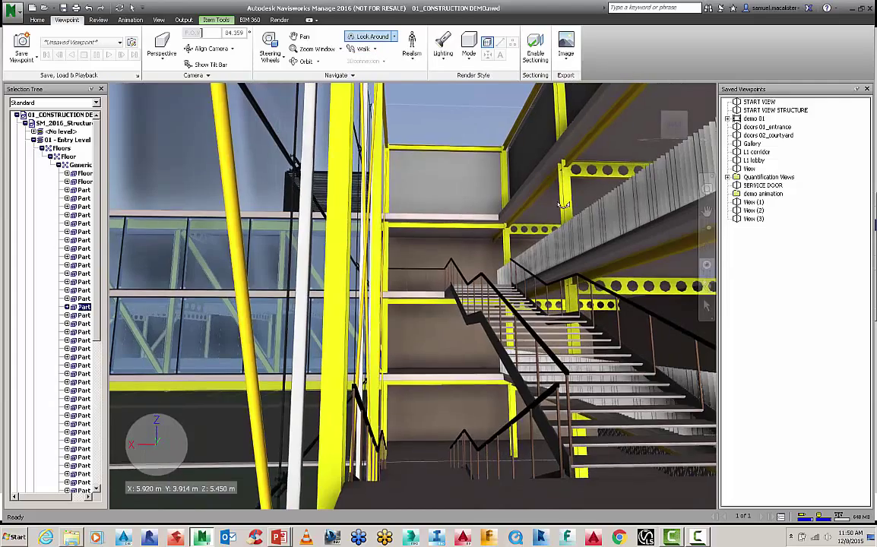
mouse_move(578, 221)
left_mouse_down()
mouse_move(584, 205)
mouse_move(609, 197)
mouse_move(545, 157)
mouse_move(553, 149)
mouse_move(583, 231)
left_mouse_up()
right_click(769, 270)
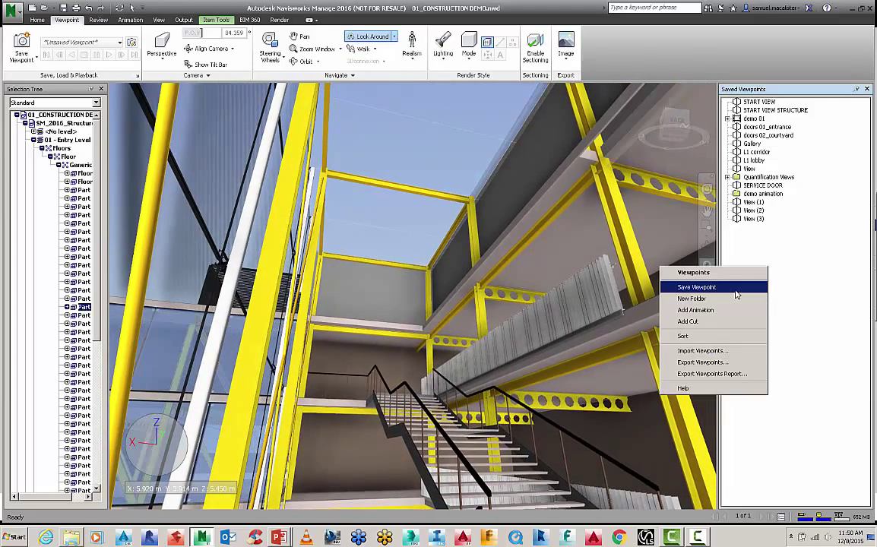
left_click(752, 286)
Keep the default name View (4) and review saved views View (1) through View (4)
left_click(794, 289)
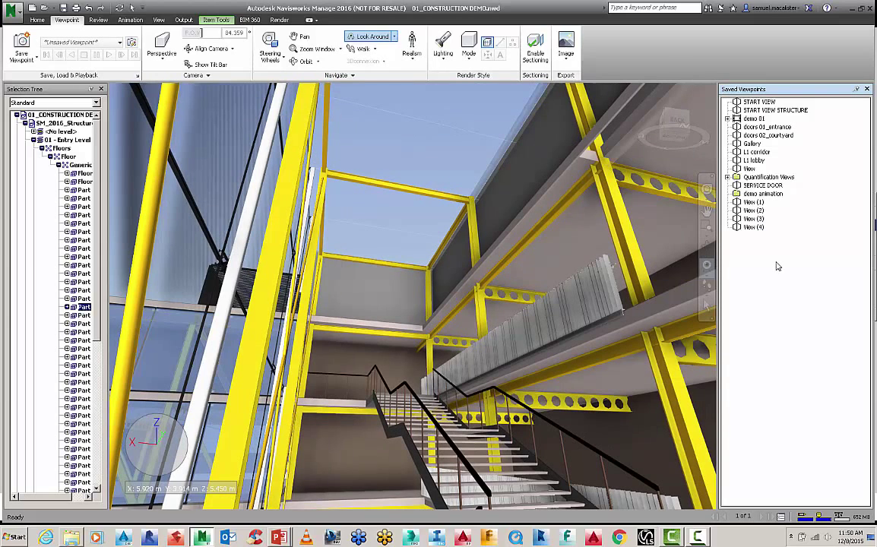
left_click(753, 203)
left_click(753, 210)
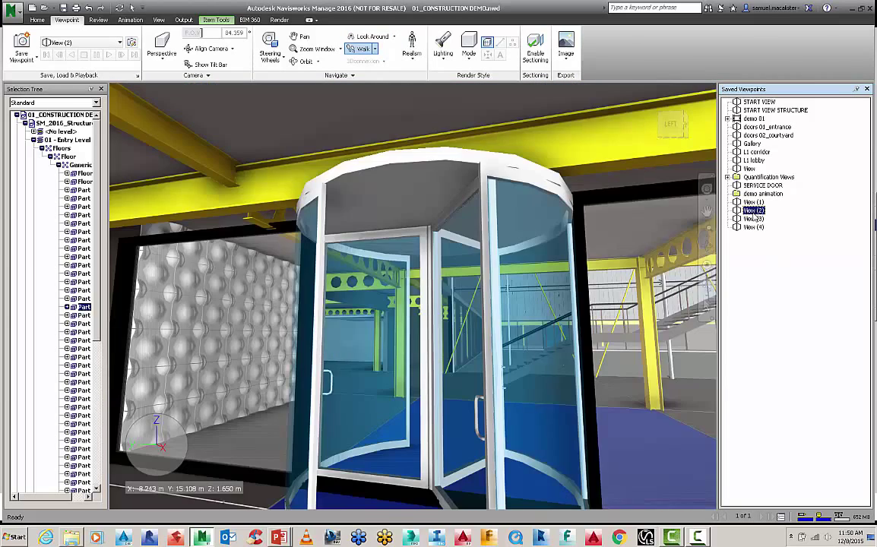
left_click(754, 219)
left_click(753, 227)
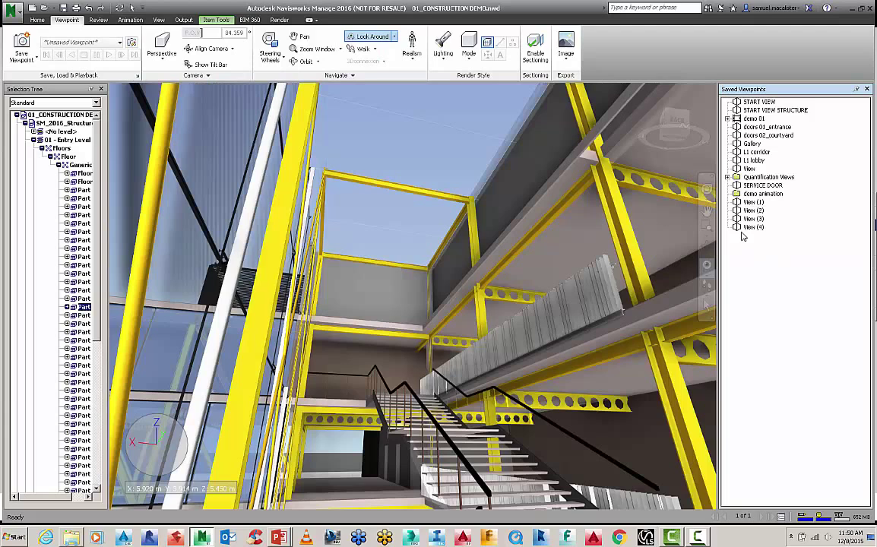
Walk back from the revolving door and update View (2) with the wider shot
left_click(755, 210)
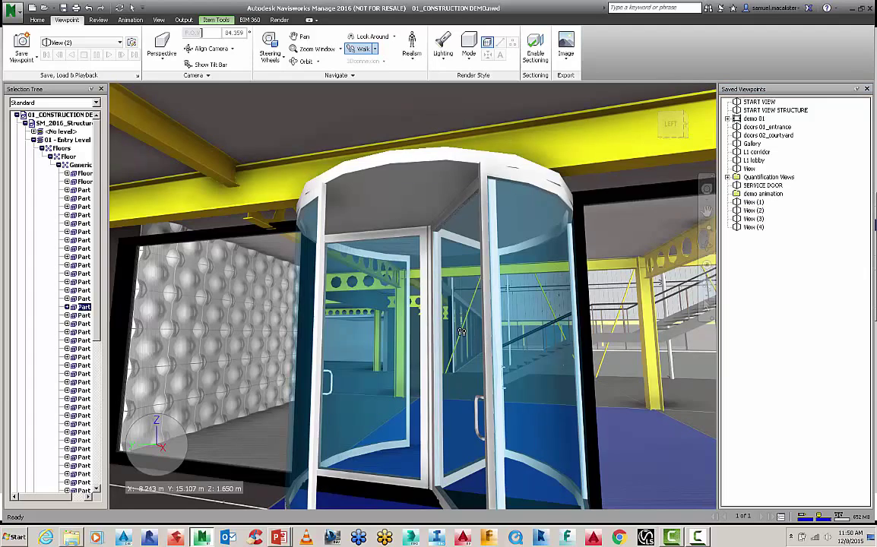
left_click_drag(461, 314, 460, 351)
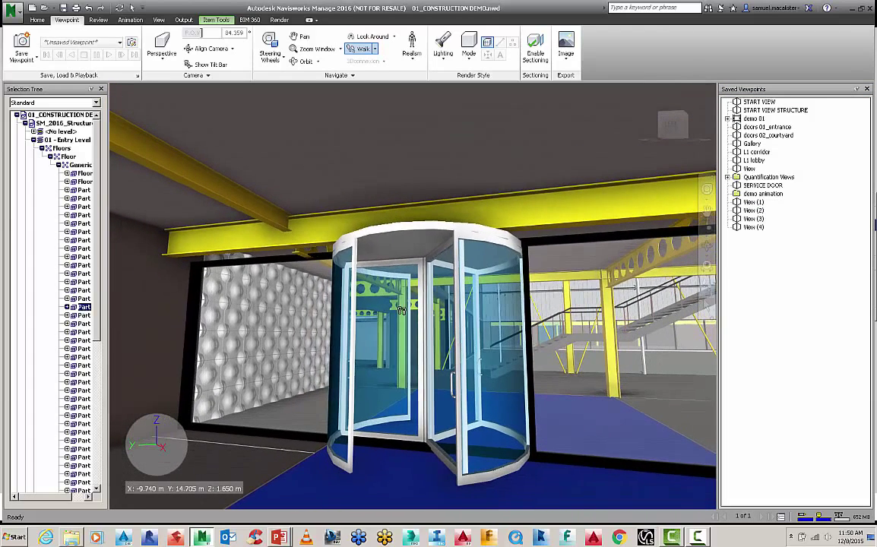
right_click(749, 211)
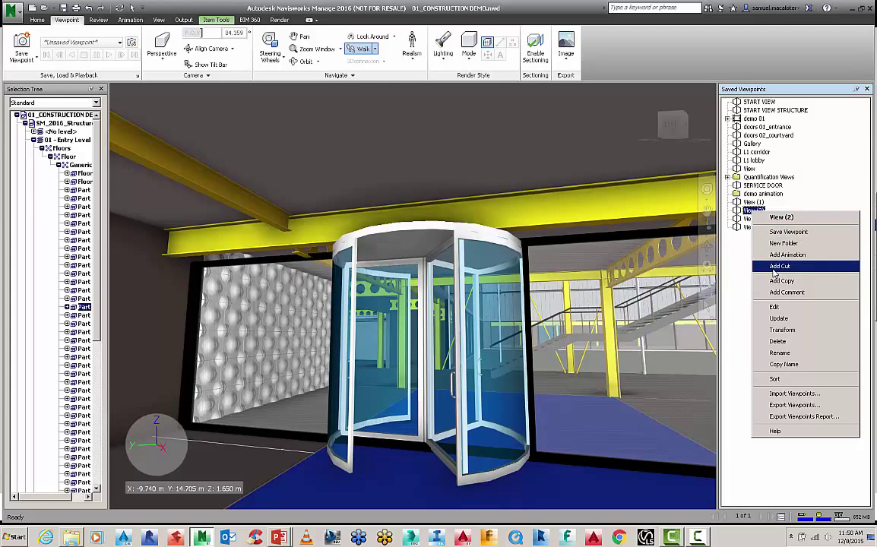
left_click(776, 318)
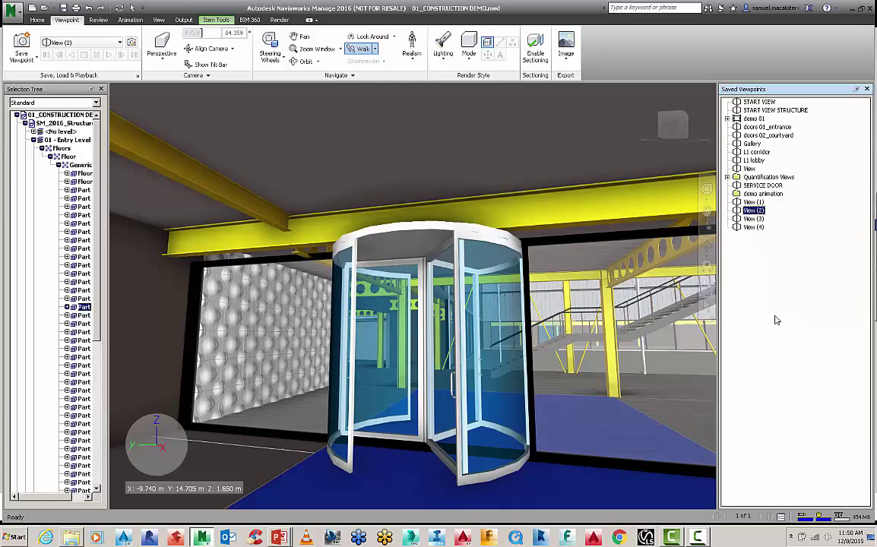
Check Views (1) and (2), then re-frame the View (3) staircase shot by walking back
left_click(759, 202)
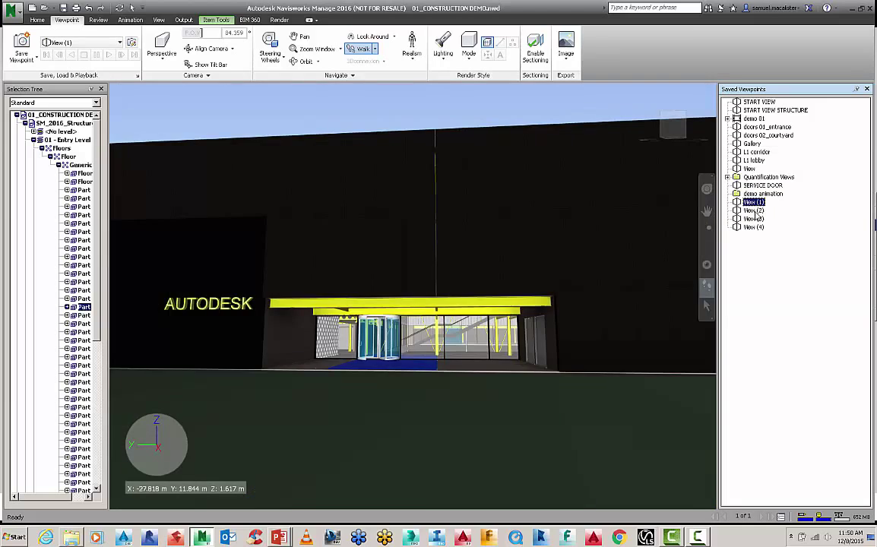
left_click(754, 210)
left_click(754, 218)
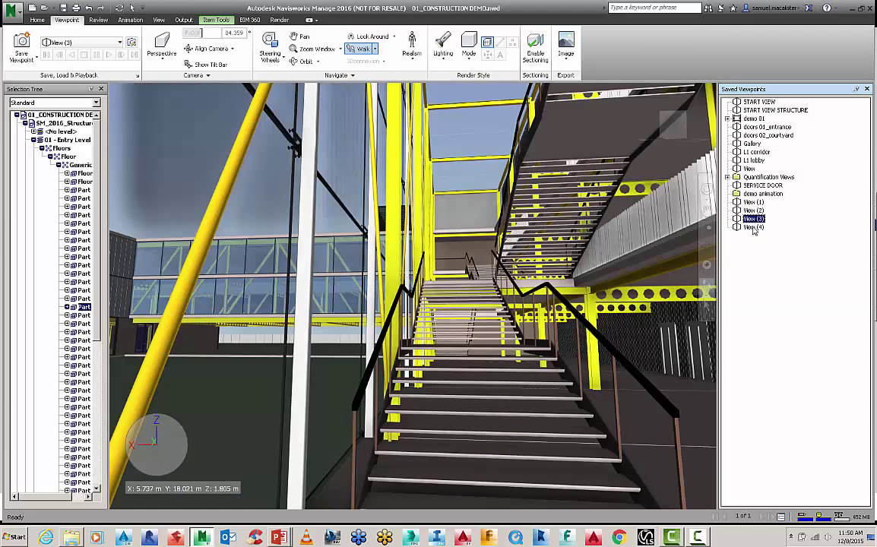
left_click_drag(575, 256, 579, 278)
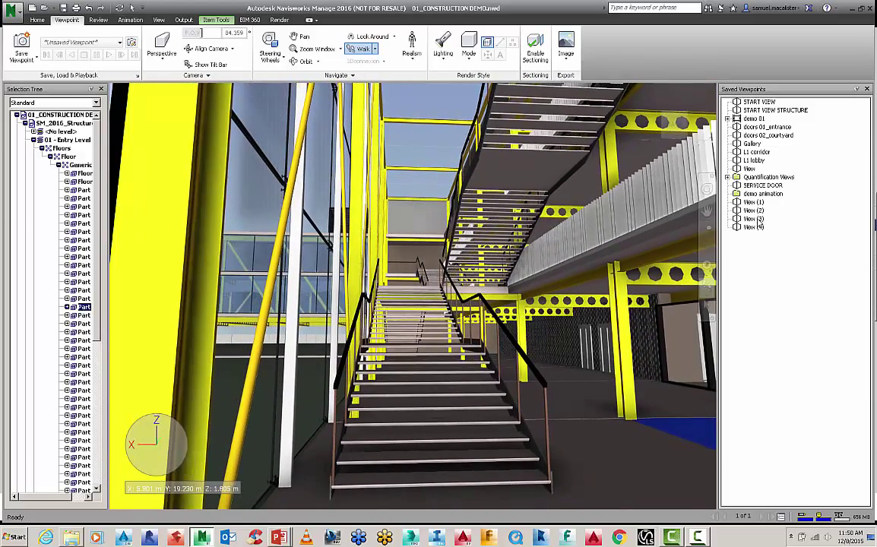
right_click(756, 219)
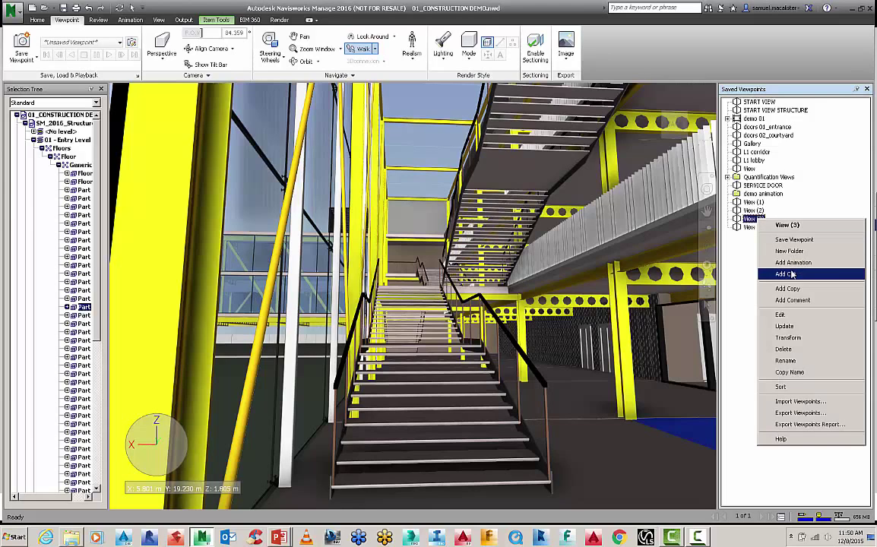
Update View (3), then add a viewpoint animation named 'demo animation'
left_click(784, 325)
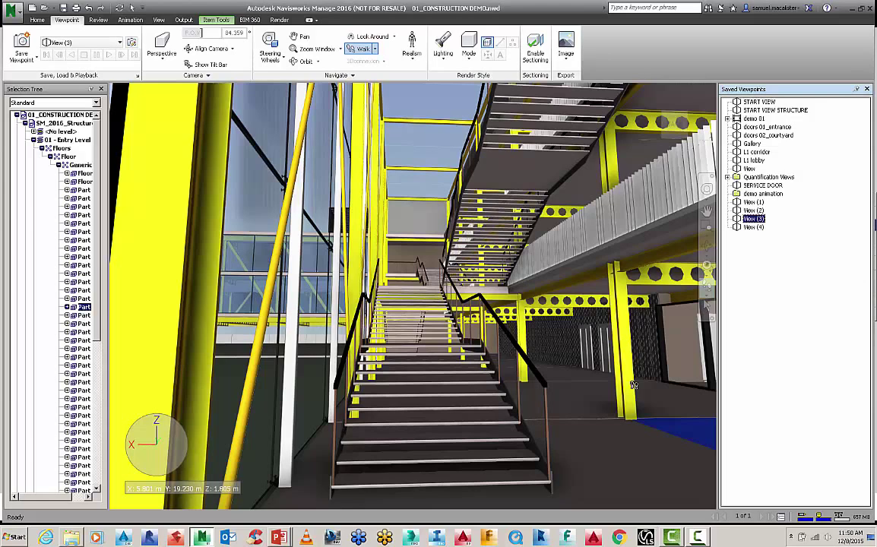
left_click(777, 250)
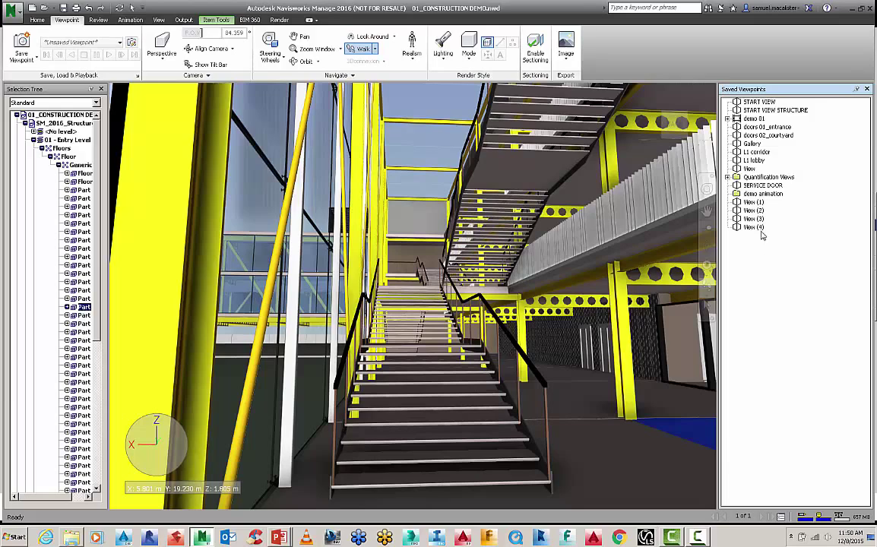
right_click(784, 316)
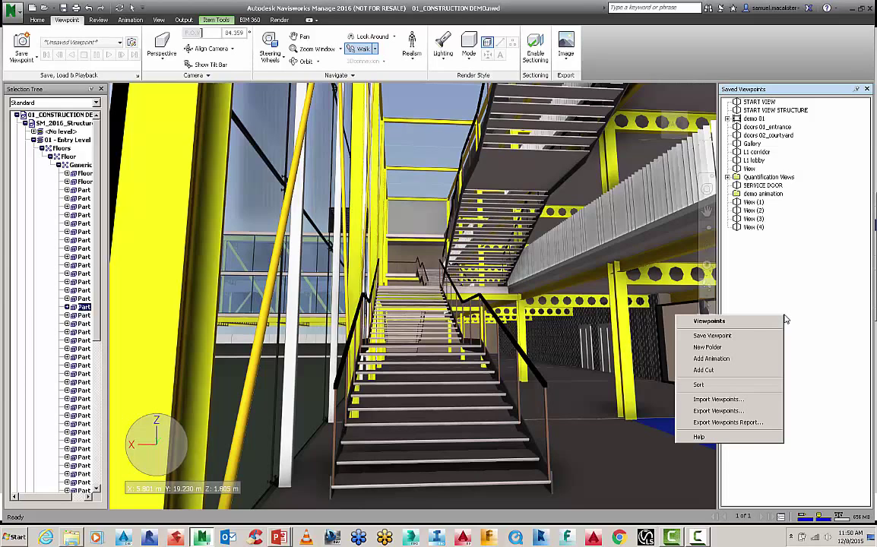
left_click(714, 357)
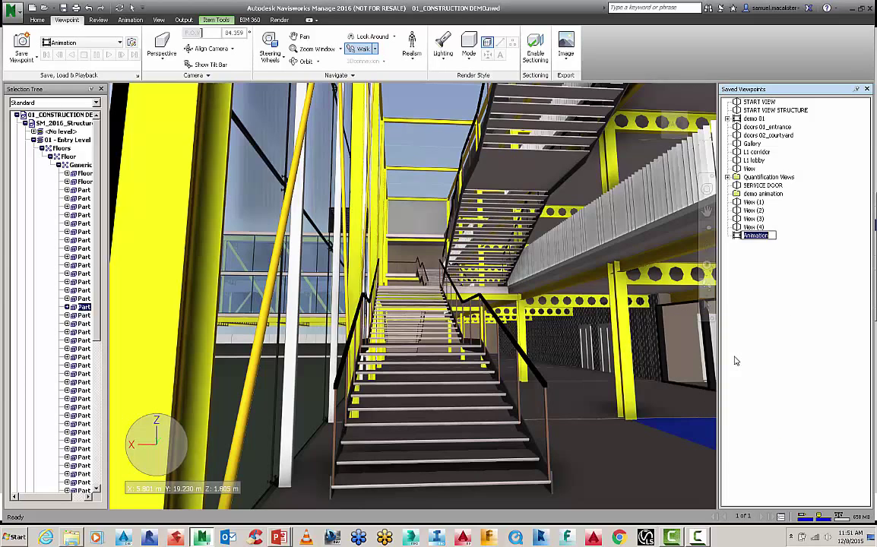
type("demo animation")
key("Return")
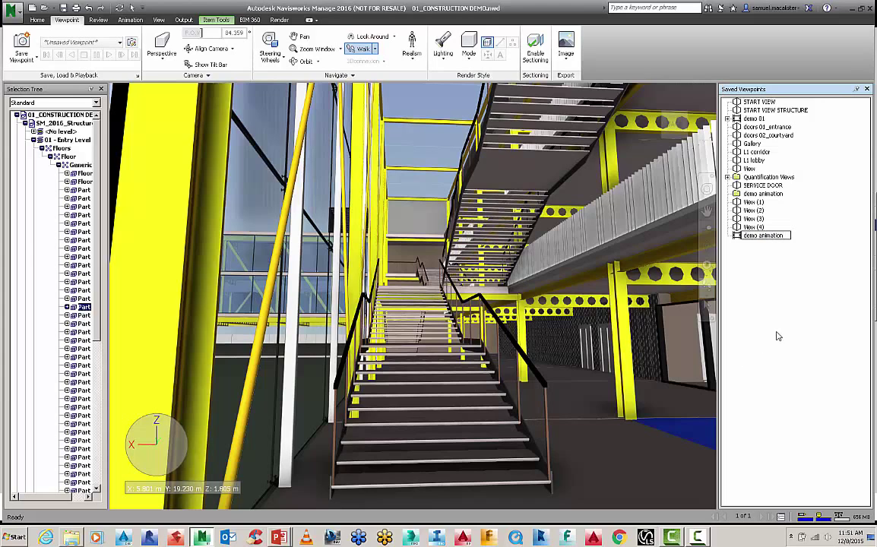
Move View (1) through View (4) into the demo animation as its frames
left_click(750, 202)
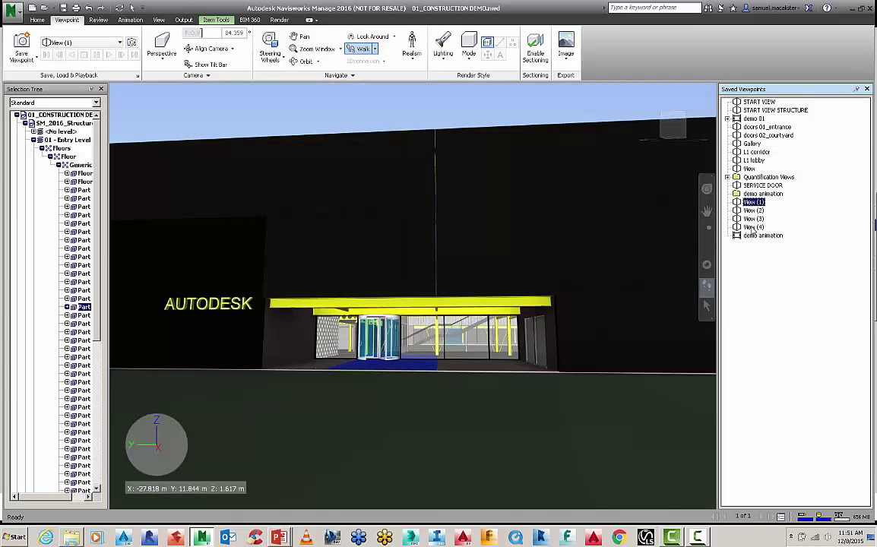
left_click(753, 228, "shift")
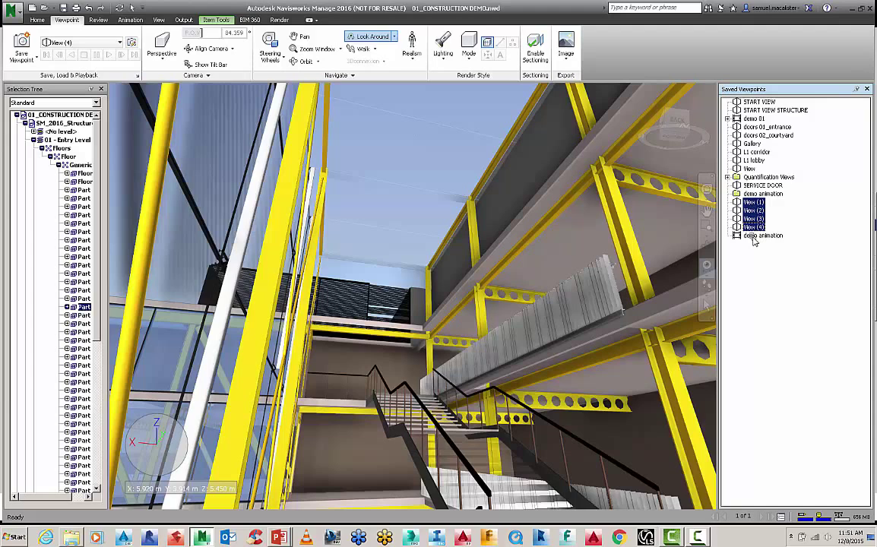
left_click_drag(753, 240, 754, 241)
left_click(757, 260)
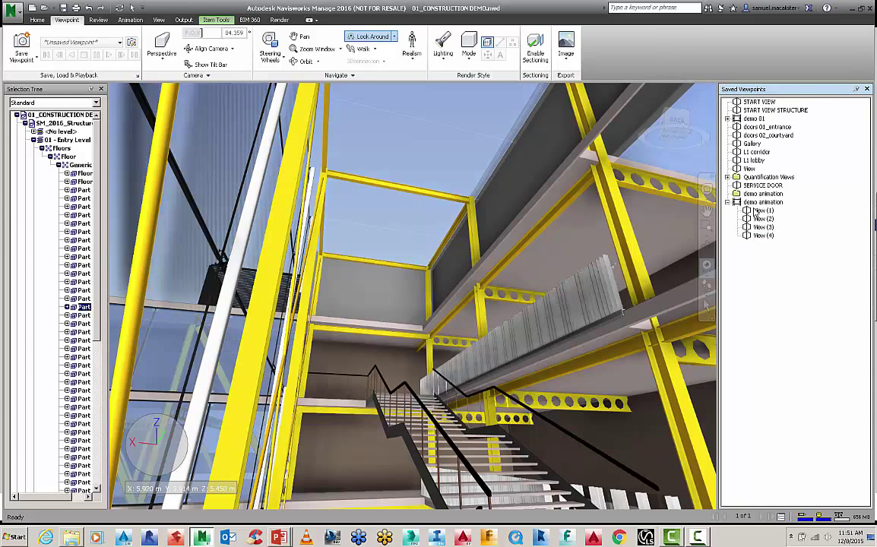
Play 'demo animation' from the entrance to the stair atrium, then rewind it to its exterior opening frame
left_click(755, 203)
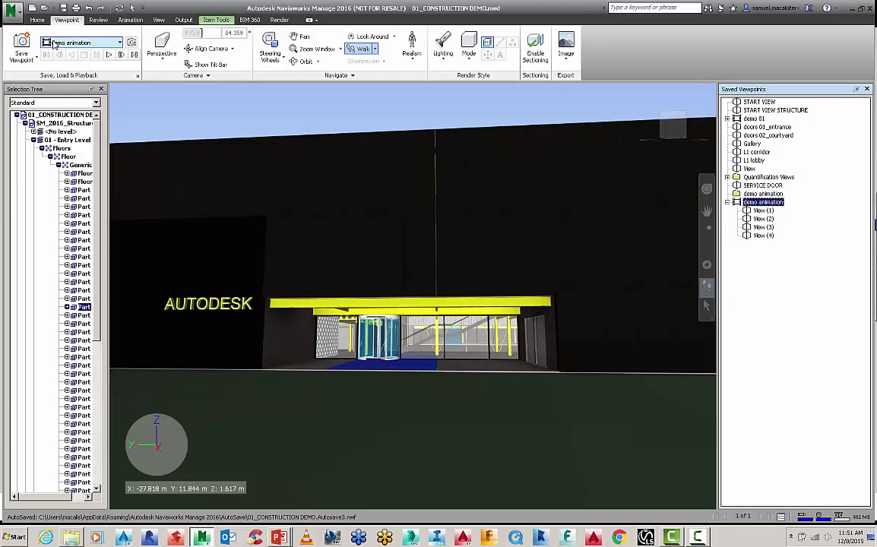
left_click(110, 55)
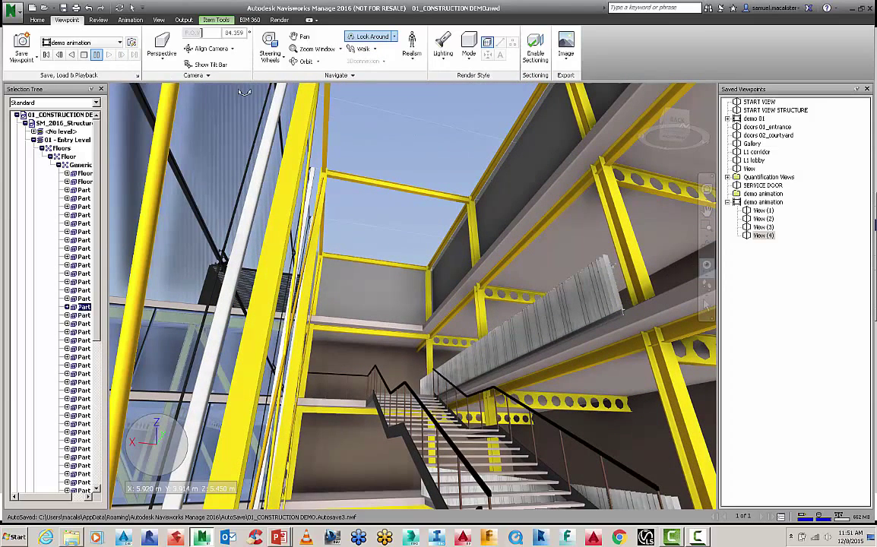
left_click(46, 55)
left_click(763, 202)
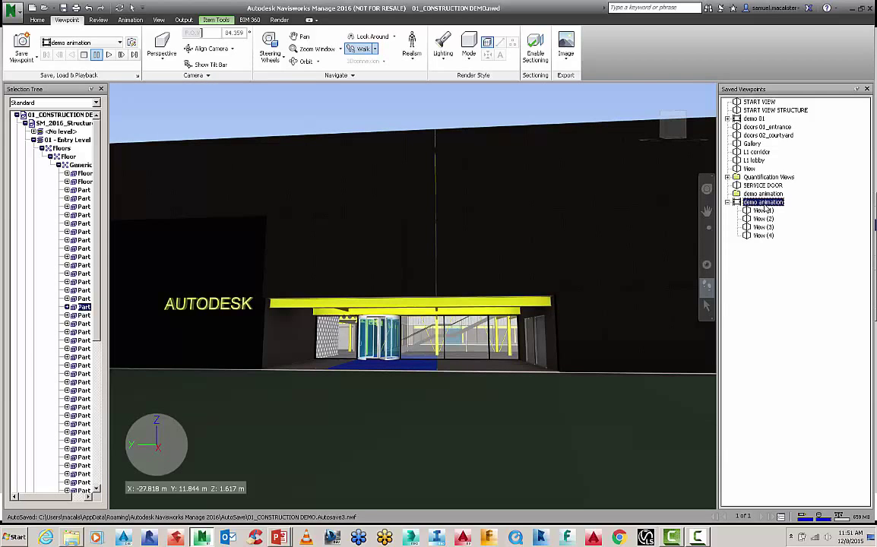
Edit 'demo animation' to keep Duration 15 and use Synchronize angular/linear speeds smoothing
right_click(763, 205)
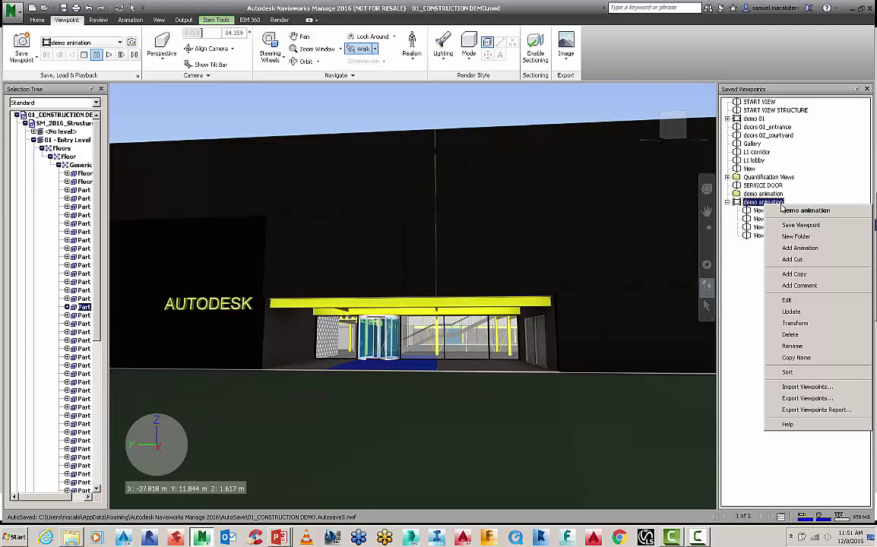
left_click(793, 301)
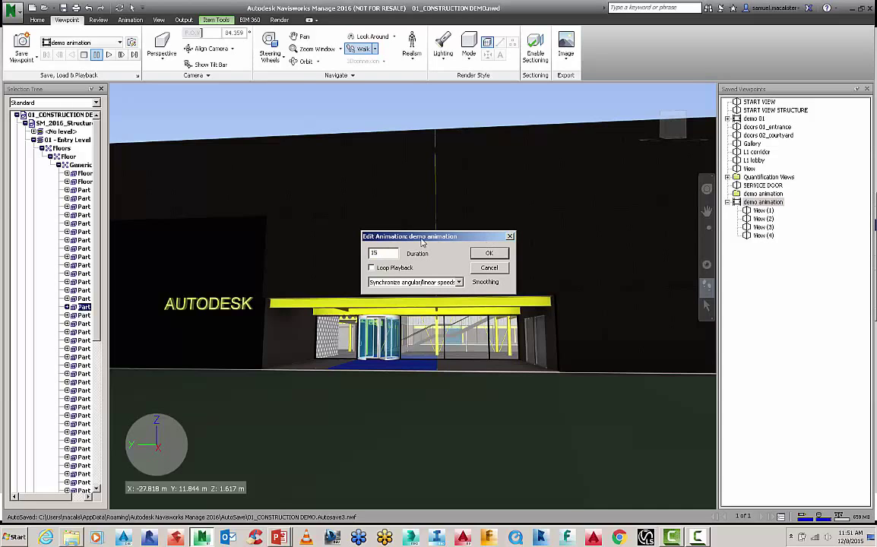
left_click_drag(422, 238, 401, 233)
left_click(414, 278)
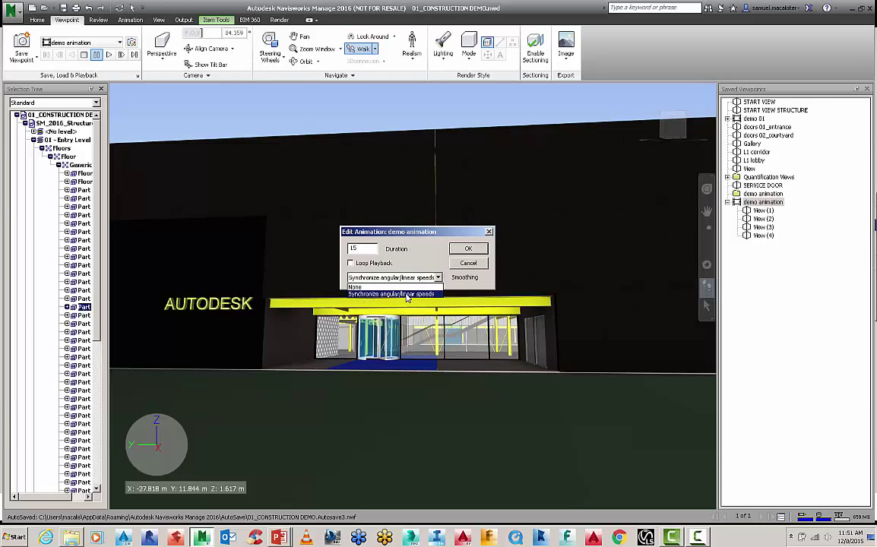
left_click(468, 250)
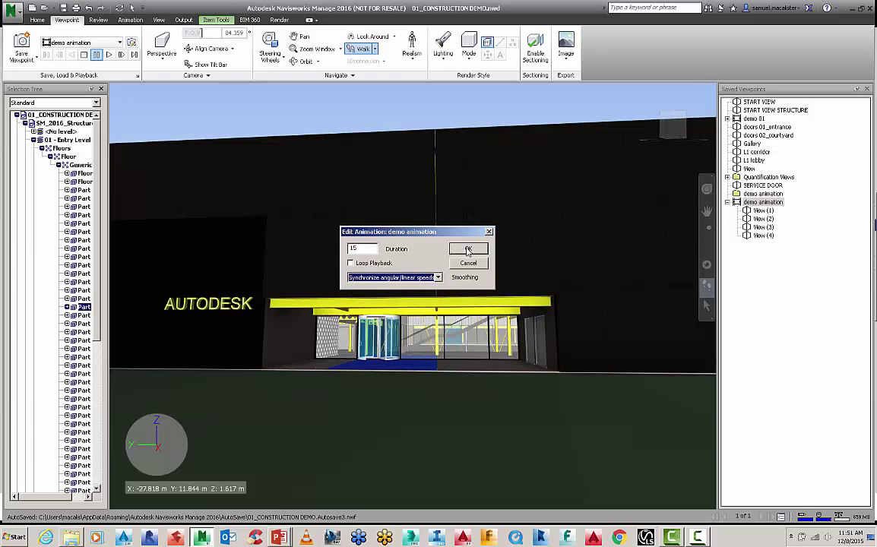
left_click(468, 250)
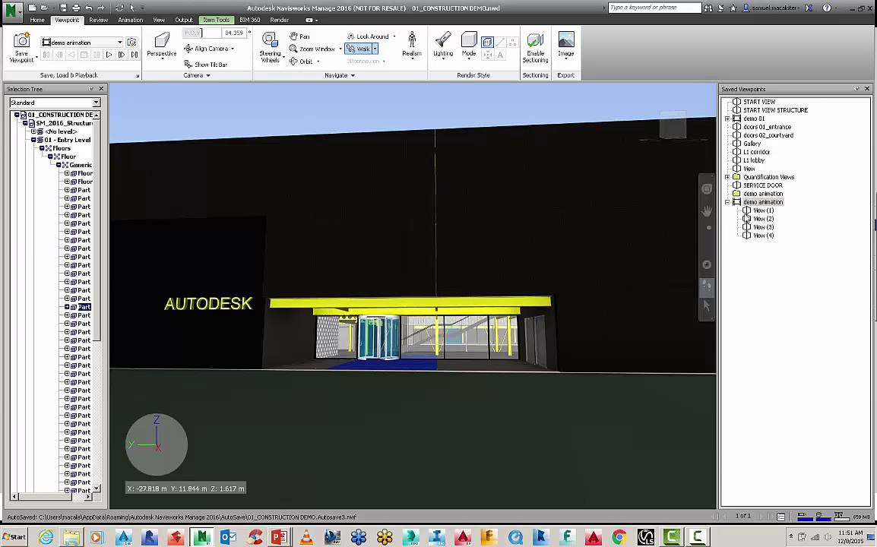
left_click(109, 55)
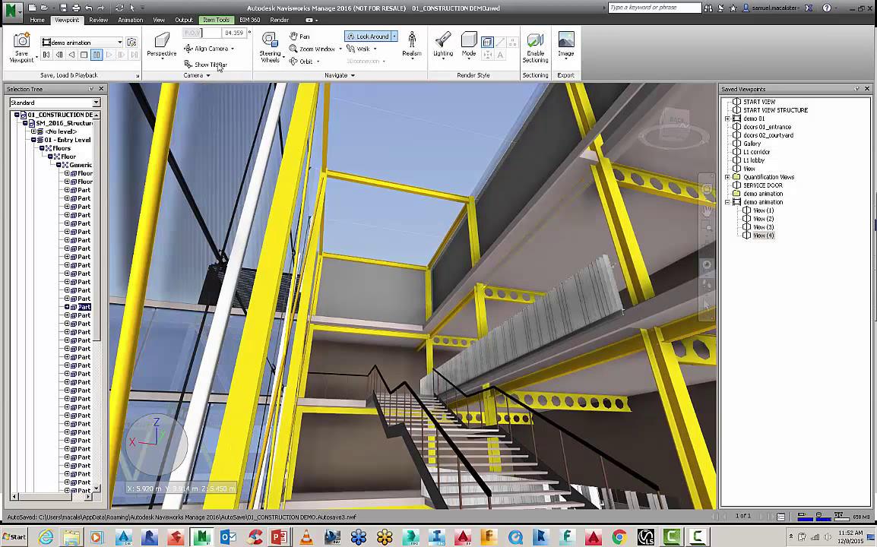
left_click(469, 50)
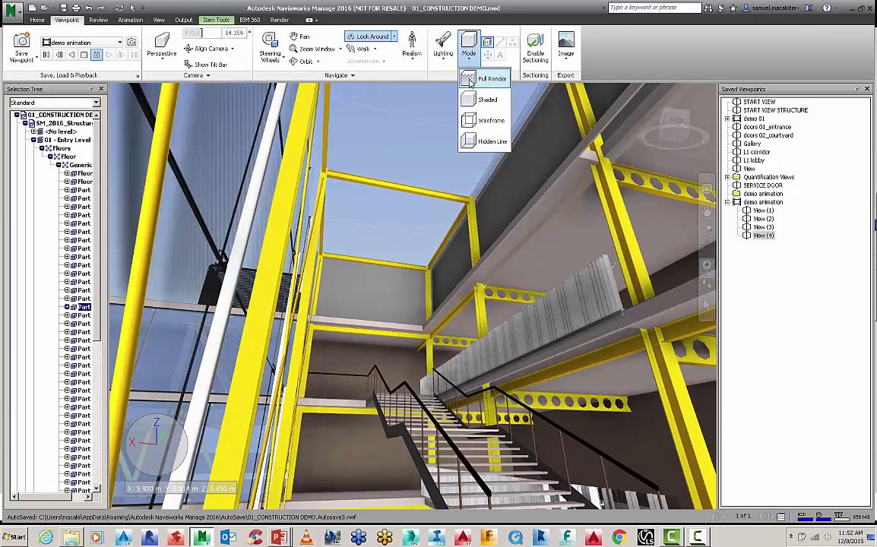
left_click(469, 80)
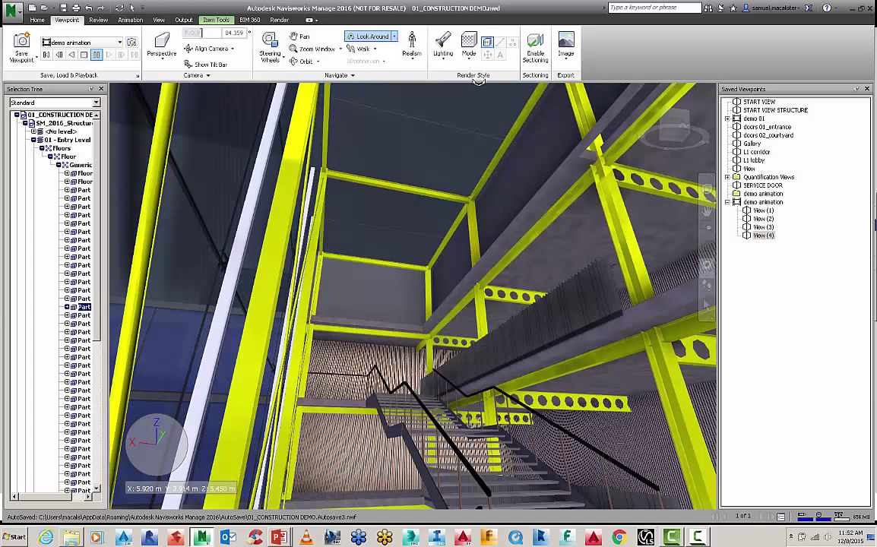
left_click(468, 50)
left_click(480, 99)
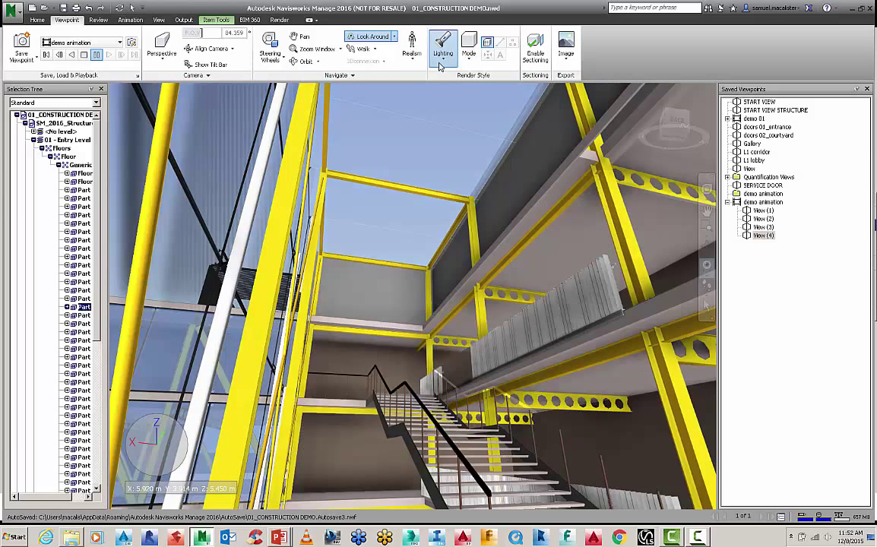
left_click(443, 47)
left_click(455, 100)
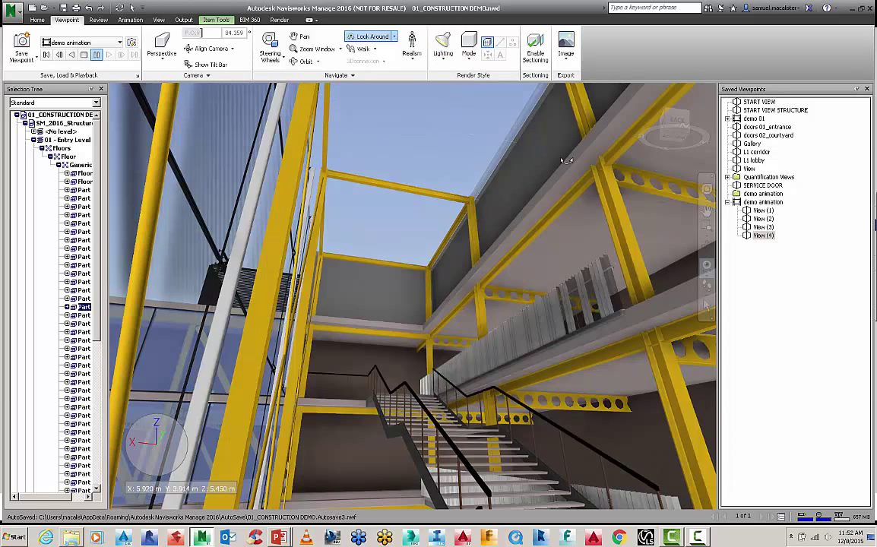
left_click(757, 203)
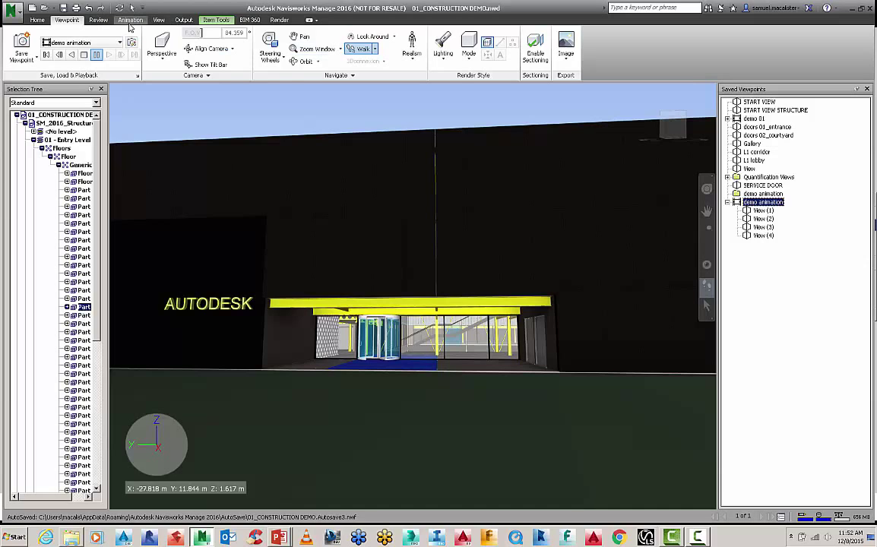
Set the animation export source to Current Animation and format to Windows AVI with Microsoft Video 1 compression
left_click(130, 21)
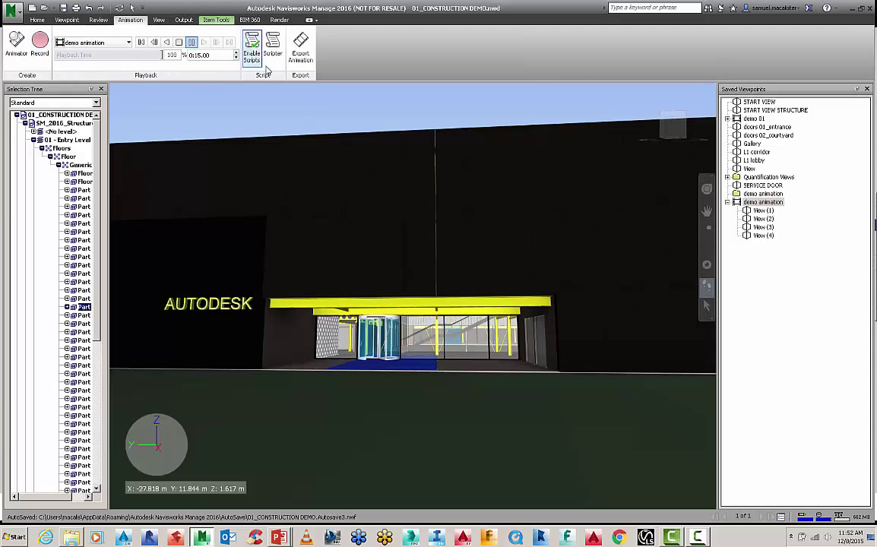
left_click(300, 47)
left_click(413, 187)
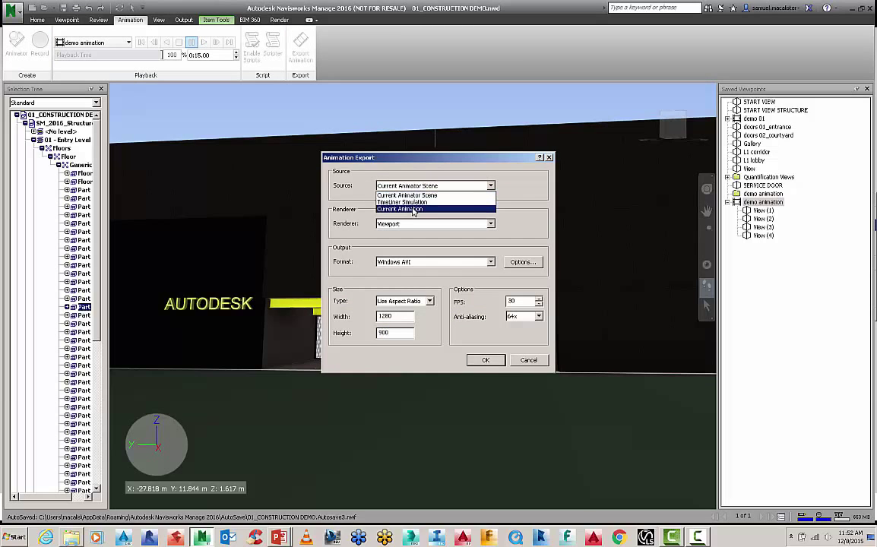
left_click(413, 209)
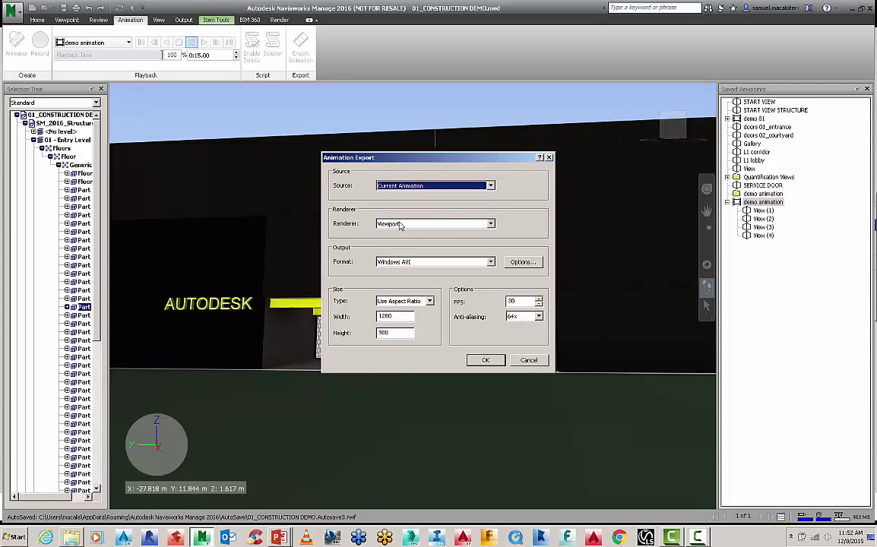
left_click(404, 264)
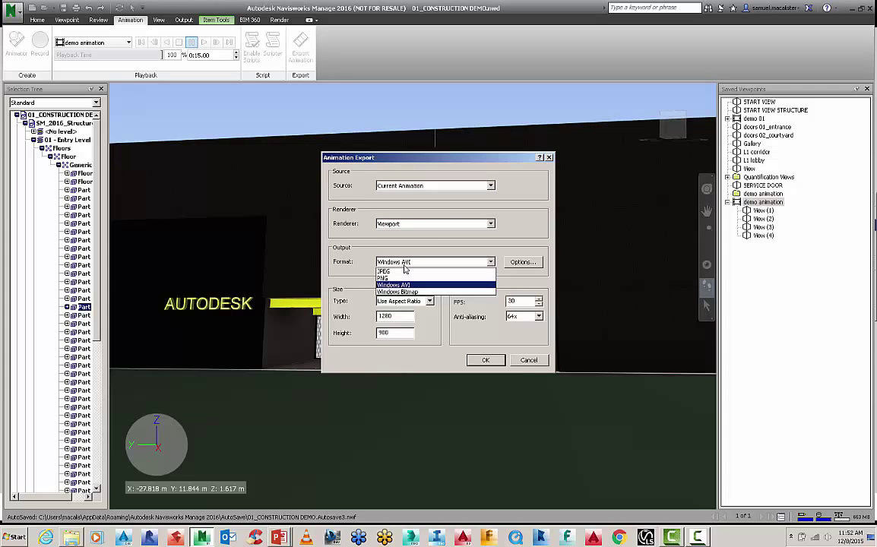
left_click(408, 286)
left_click(520, 262)
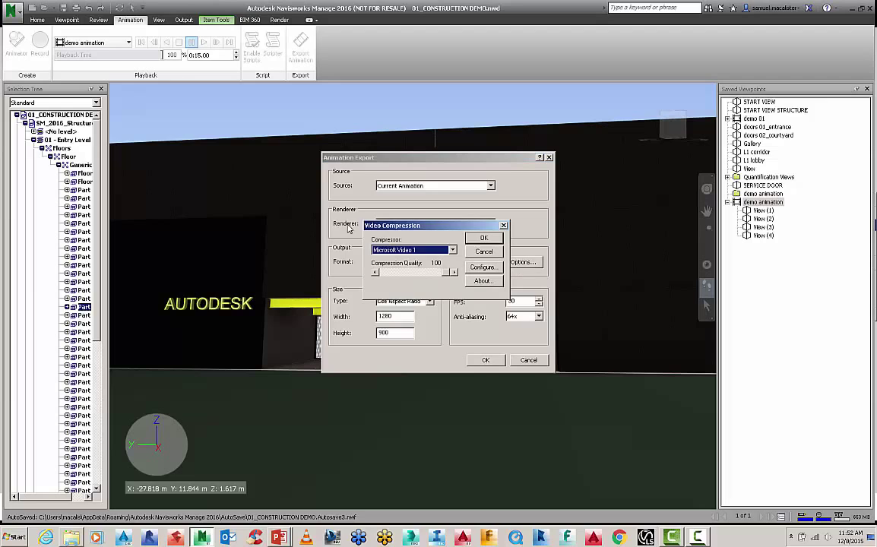
left_click(415, 253)
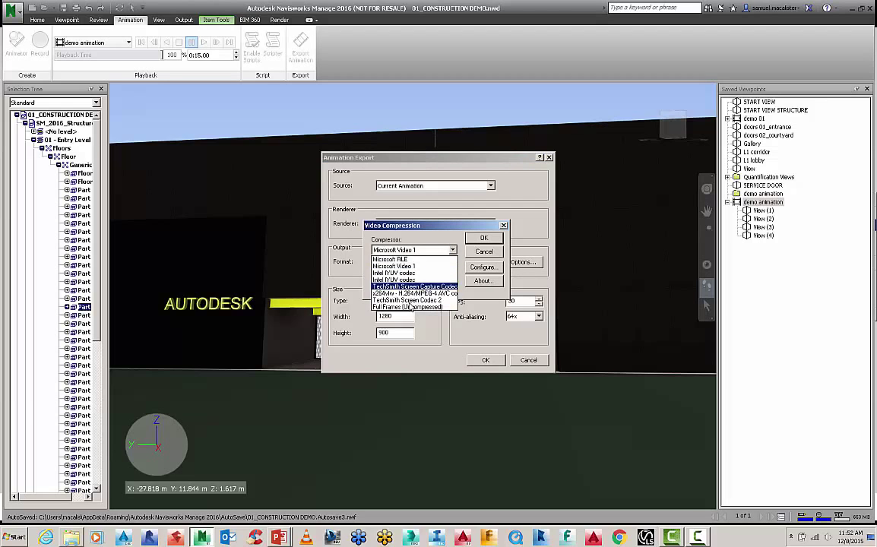
left_click(437, 231)
left_click(483, 238)
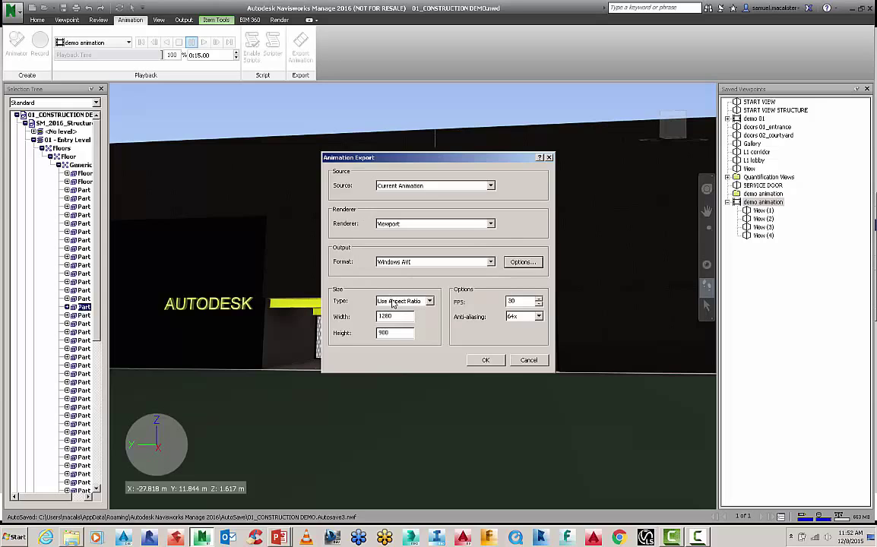
Set 24 FPS, 16x anti-aliasing and an Explicit 720×480 size, then confirm the export
left_click_drag(518, 301, 500, 303)
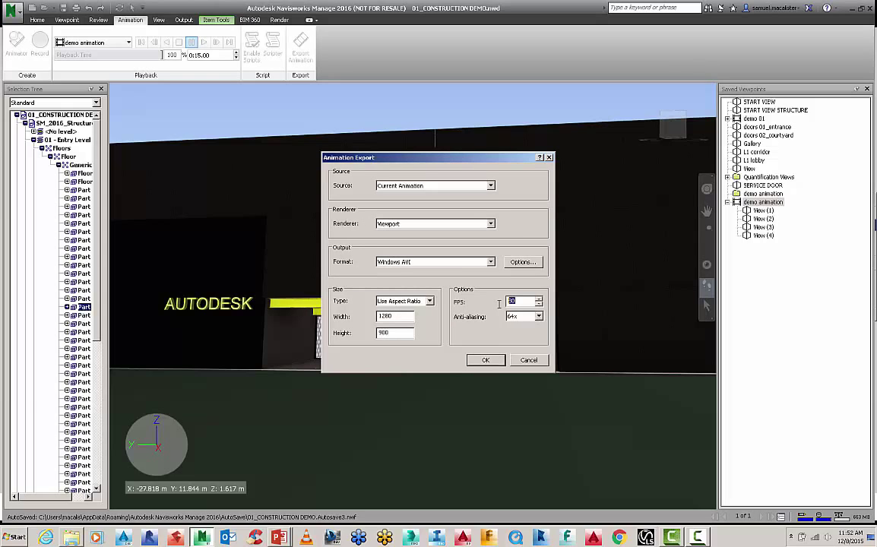
type("24")
left_click(531, 318)
left_click(529, 354)
left_click_drag(393, 315, 335, 344)
type("7")
left_click(415, 302)
left_click(392, 310)
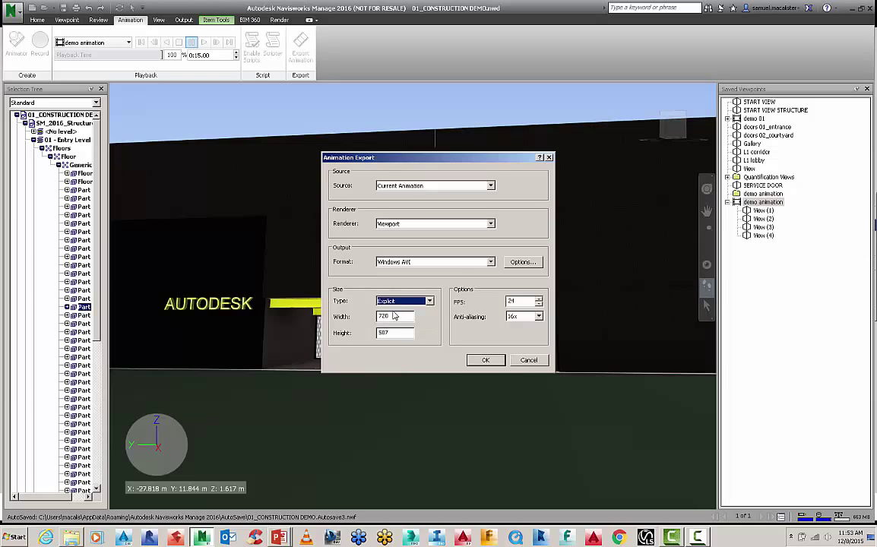
left_click_drag(389, 333, 351, 335)
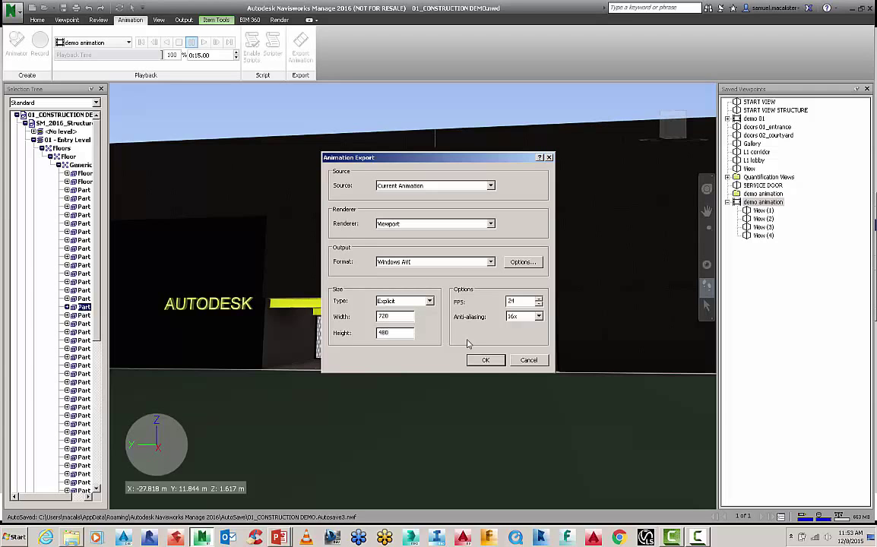
left_click(484, 360)
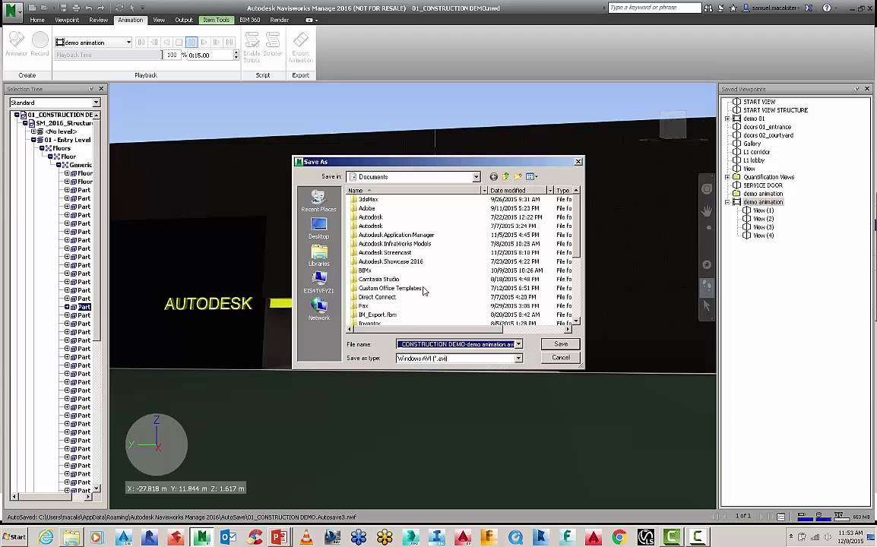
Save '01_CONSTRUCTION DEMO-demo animation.avi' to the Desktop and open the rendered video in VLC
left_click(319, 227)
left_click(560, 344)
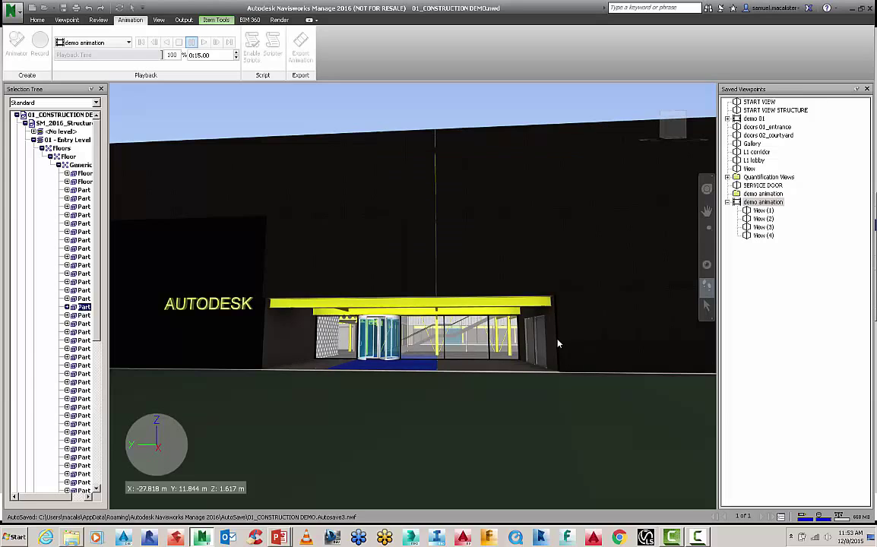
key("alt+Tab")
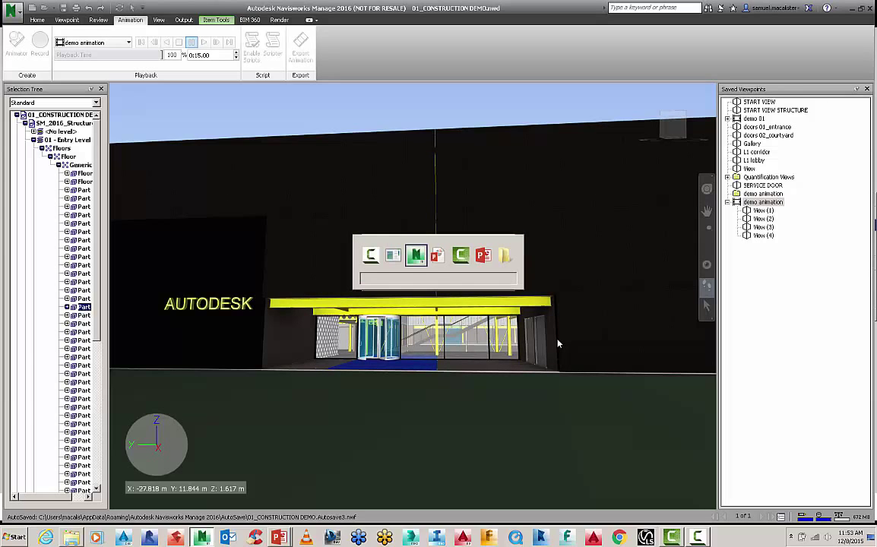
key("Tab")
key("Tab")
key("Tab")
key("Tab")
key("Tab")
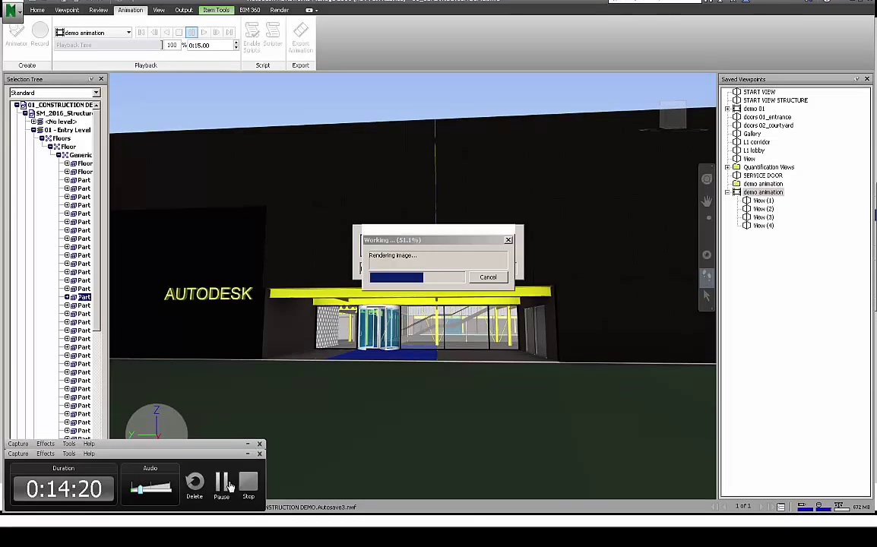
left_click(223, 483)
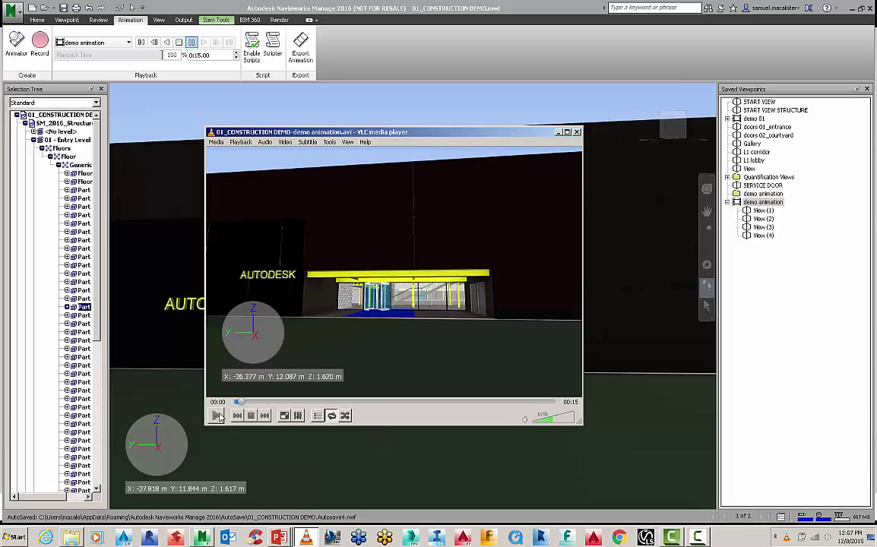
Switch the playing AVI to full screen and back to the VLC window
double_click(258, 378)
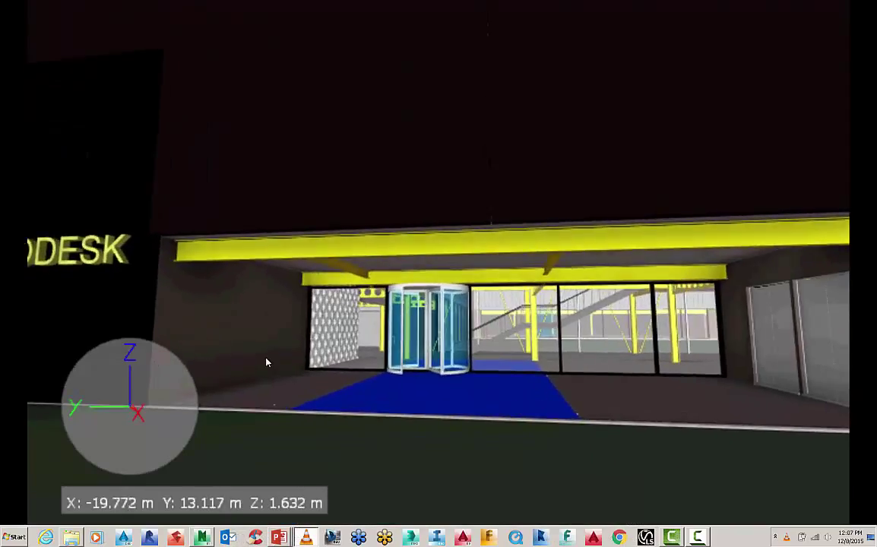
double_click(266, 362)
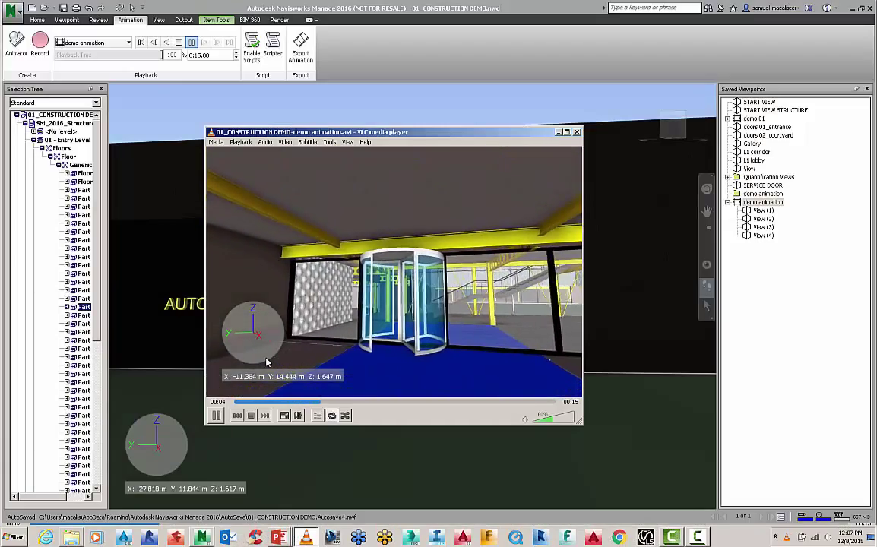